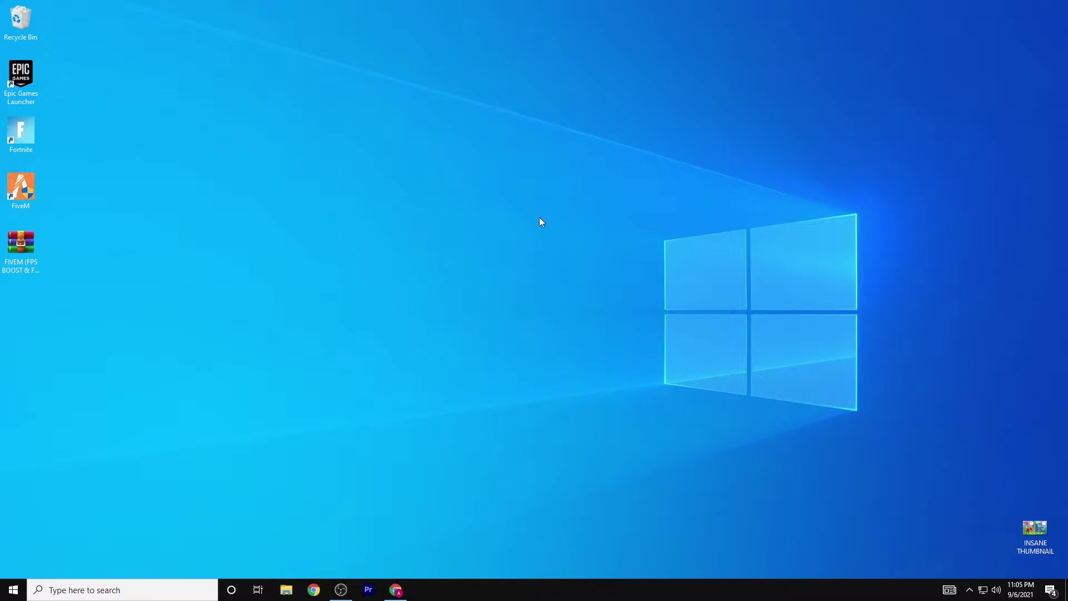
- Move the FiveM archive to the middle of the desktop, and search the FreeSums site in Chrome for "fivem fps boost for low end pc"
{"action": "left_click_drag", "start_coordinate": [22, 245], "coordinate": [612, 146]}
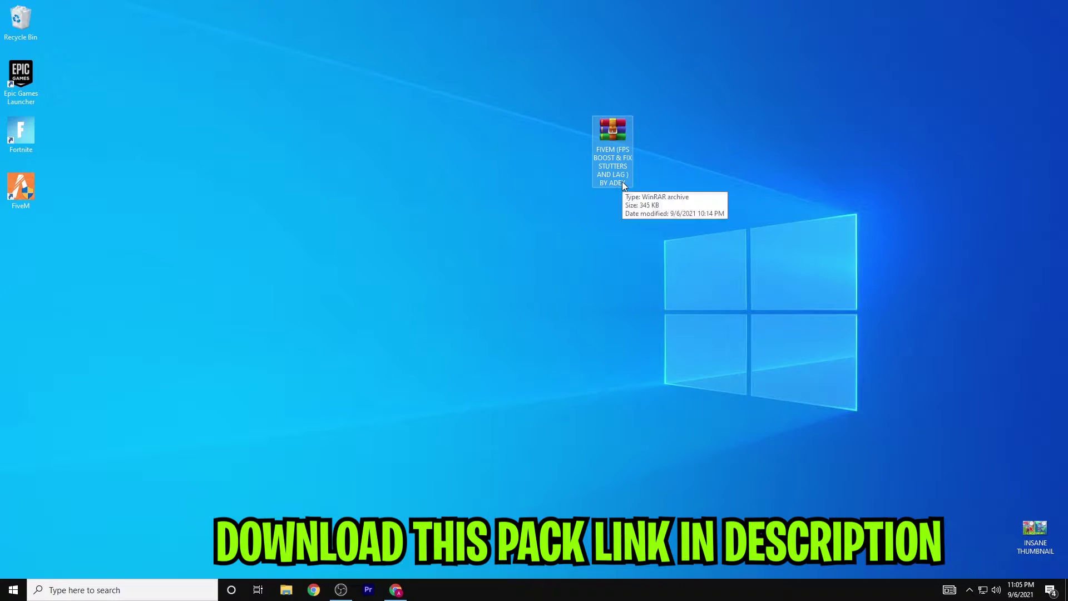
{"action": "left_click", "coordinate": [396, 589]}
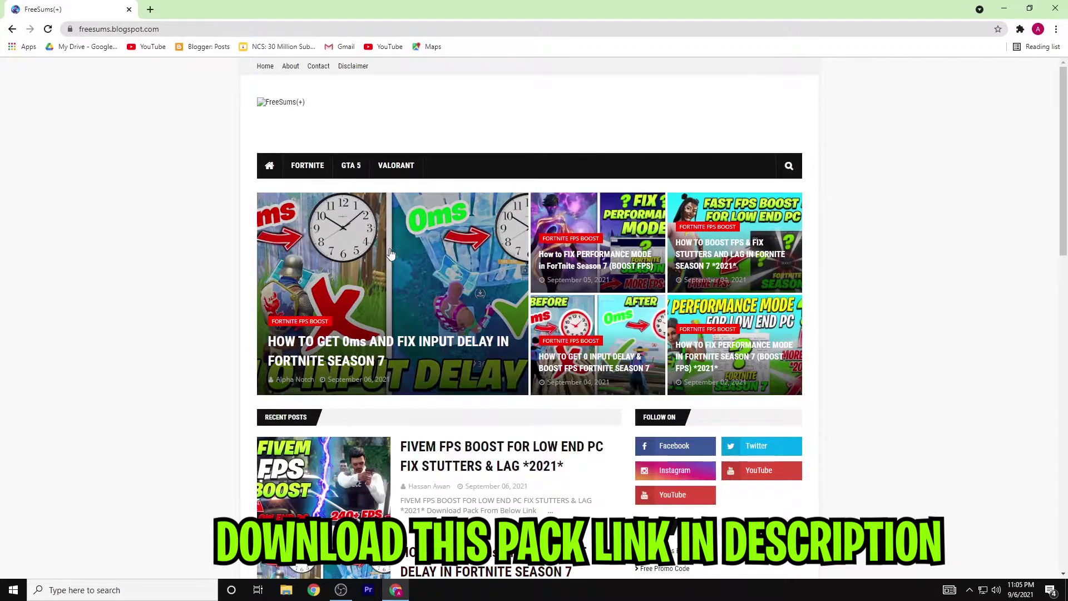
{"action": "left_click", "coordinate": [789, 166]}
{"action": "type", "text": "five"}
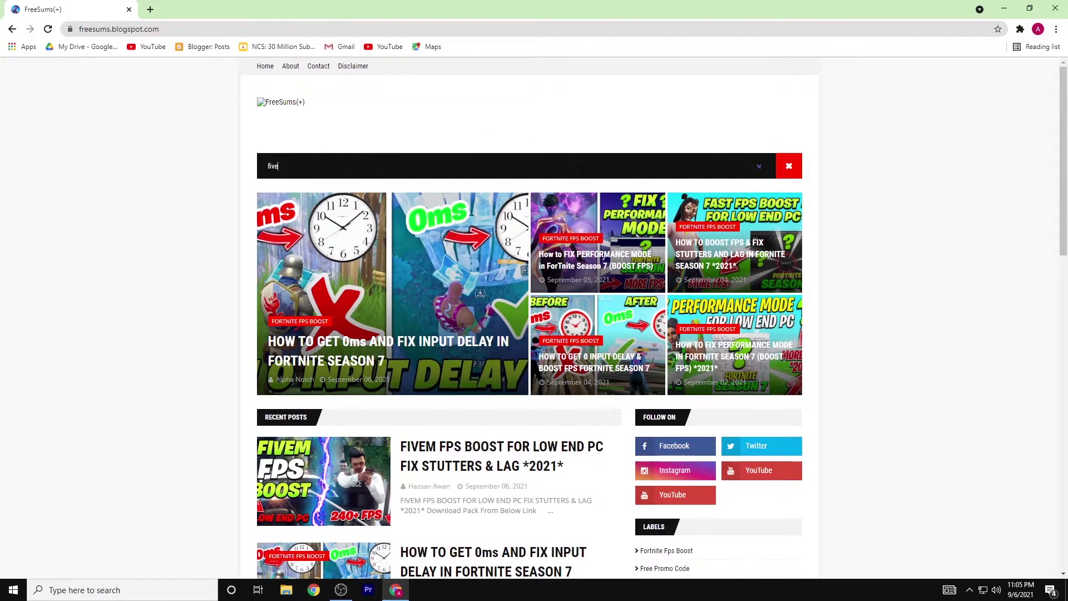
{"action": "type", "text": "m fps boost for"}
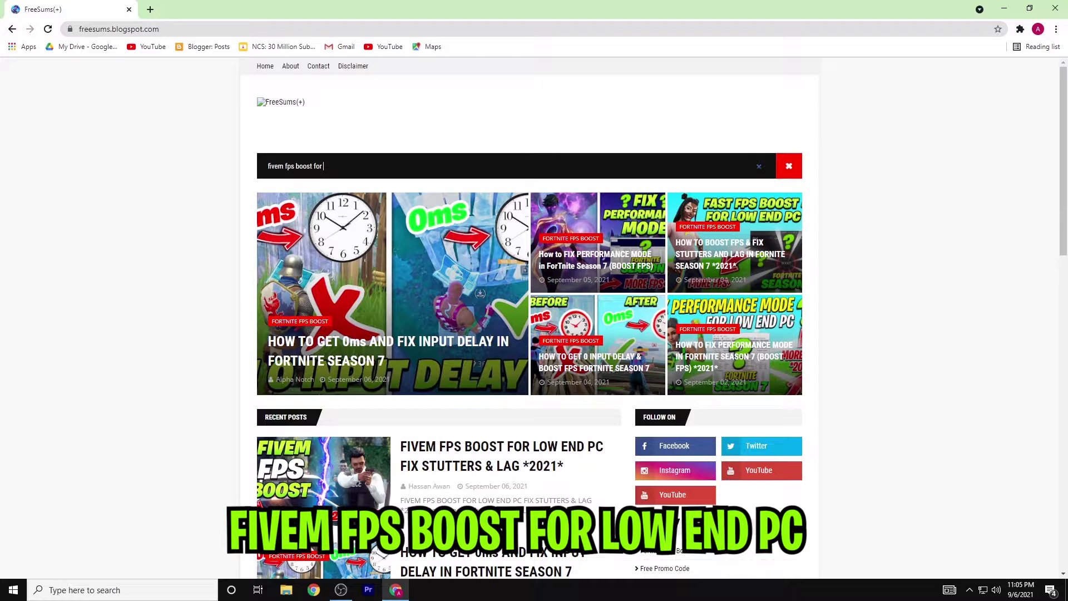
{"action": "type", "text": " low end pc"}
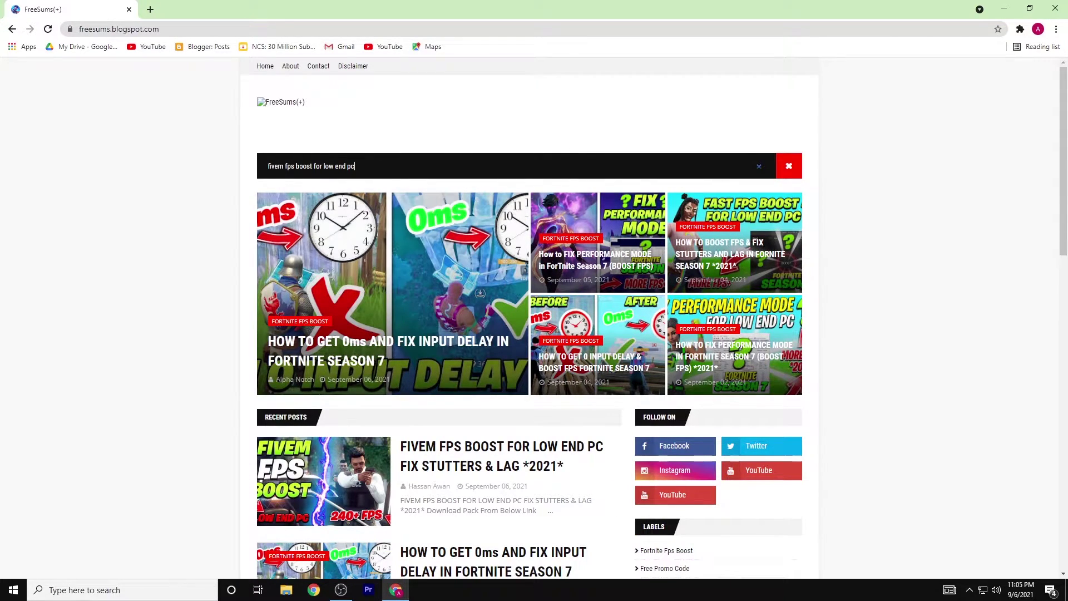
{"action": "key", "text": "Return"}
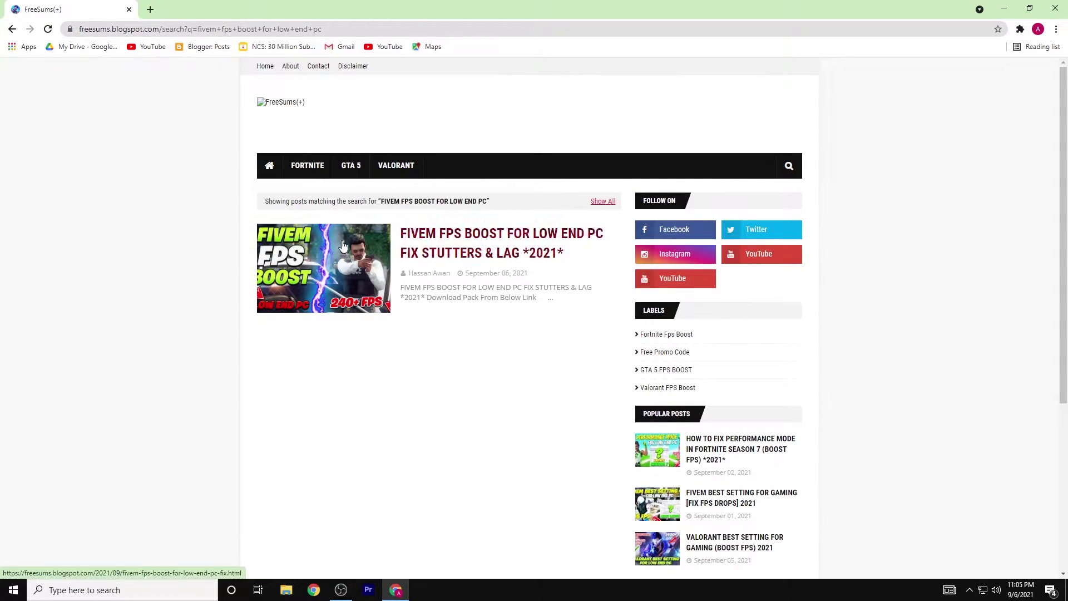
- Open the FiveM FPS boost post, follow its download link to the ADEX YouTube channel, and subscribe with all notifications enabled
{"action": "left_click", "coordinate": [356, 281]}
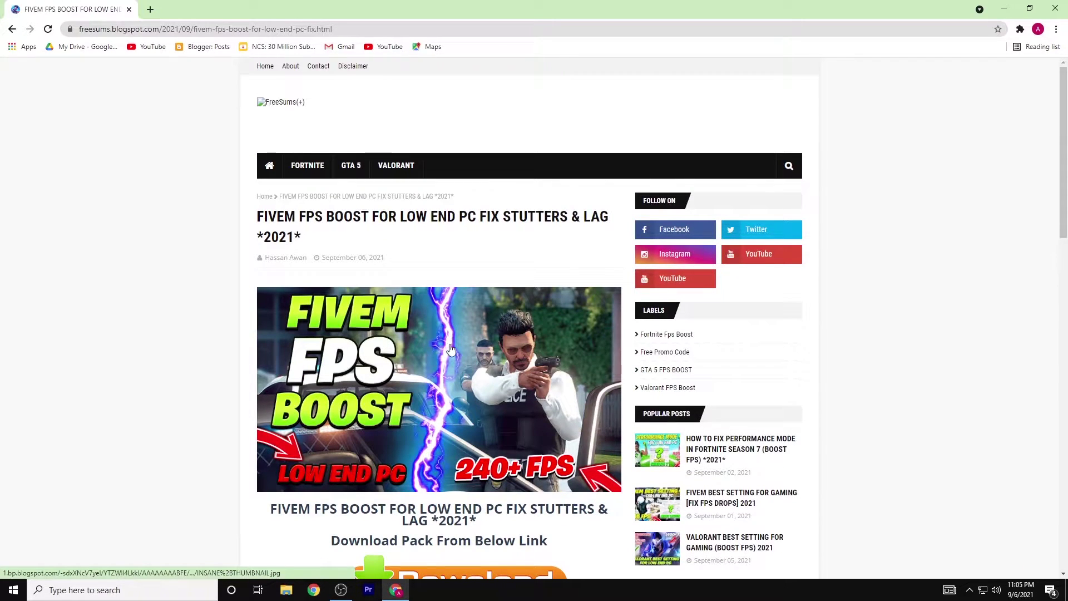
{"action": "scroll", "coordinate": [450, 348], "scroll_direction": "down", "scroll_amount": 4}
{"action": "left_click", "coordinate": [383, 412]}
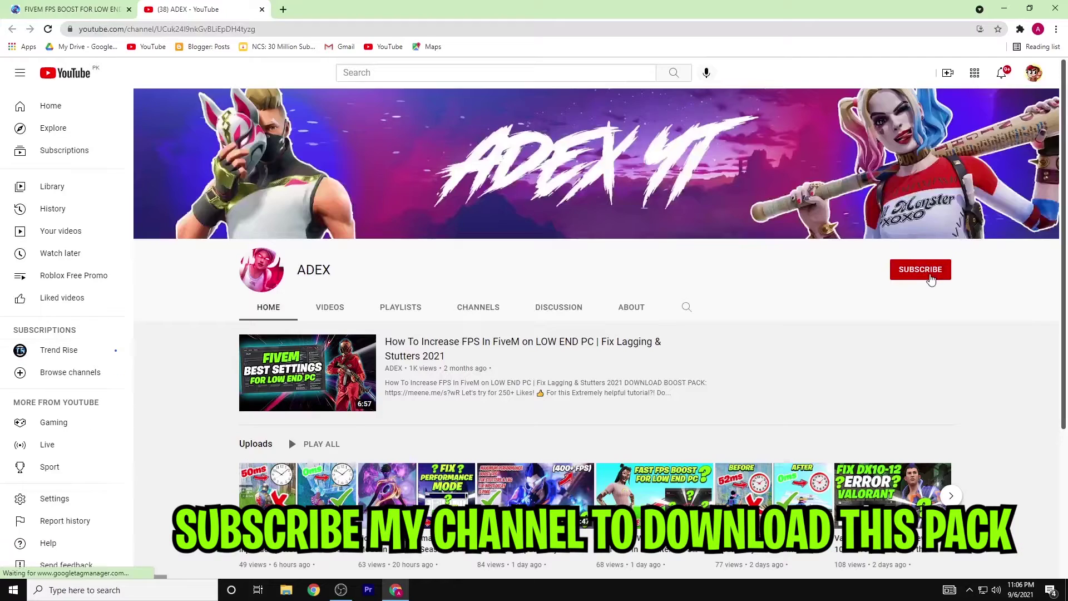
{"action": "left_click", "coordinate": [926, 271]}
{"action": "left_click", "coordinate": [940, 271]}
{"action": "left_click", "coordinate": [948, 295]}
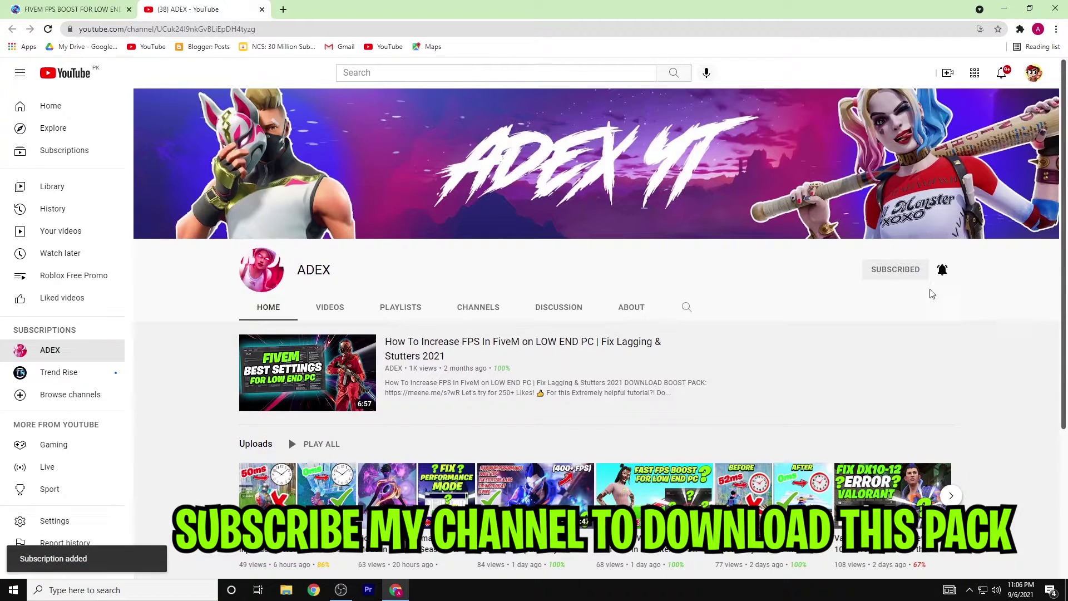
- Return to the FiveM FPS boost post and follow its download links to the pack's Google Drive page
{"action": "left_click", "coordinate": [133, 8]}
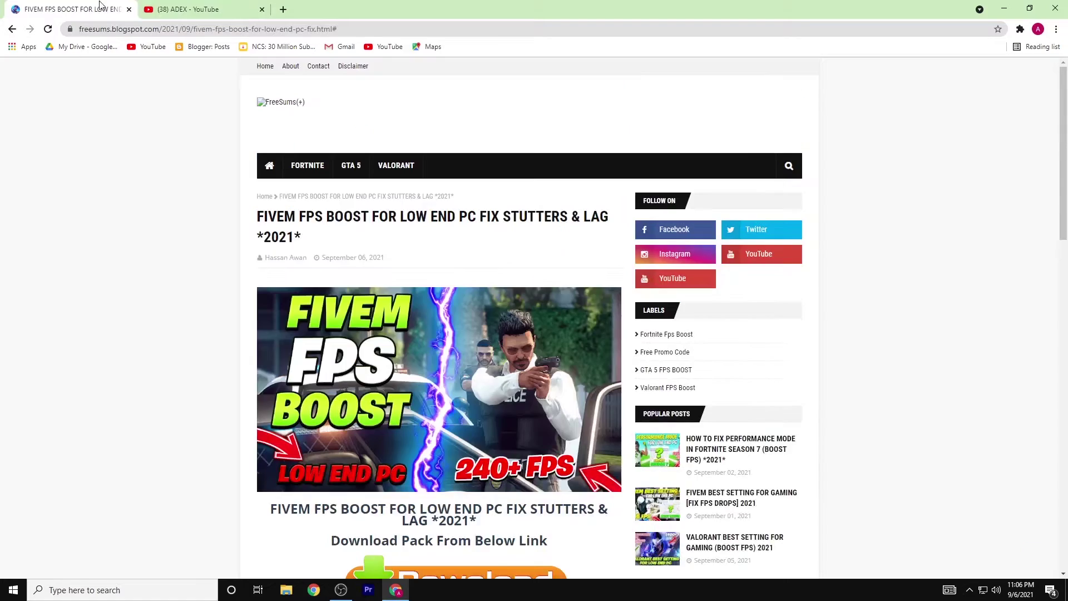
{"action": "scroll", "coordinate": [370, 329], "scroll_direction": "down", "scroll_amount": 5}
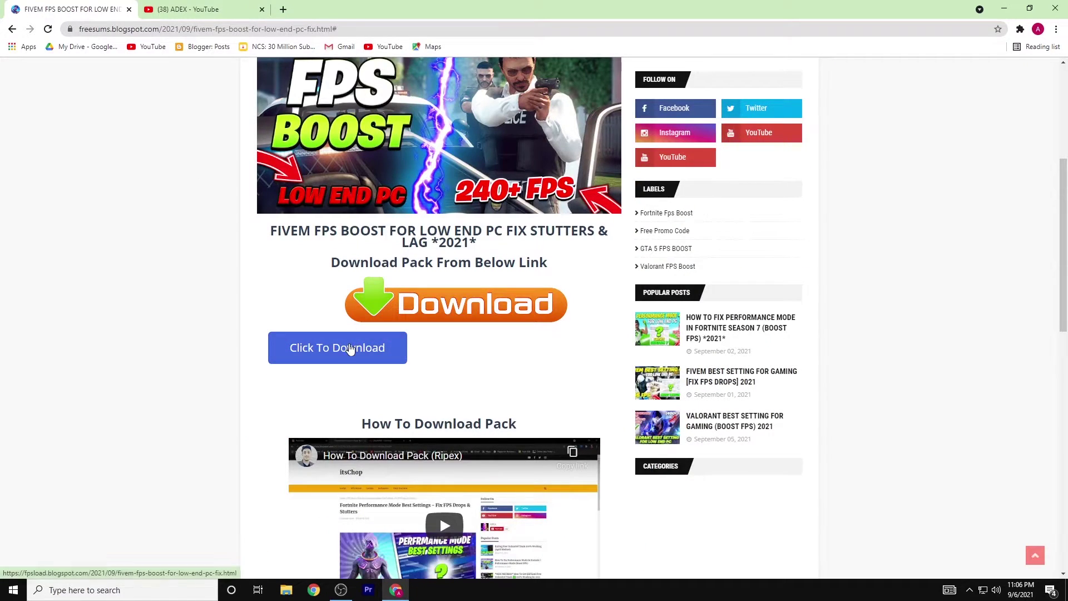
{"action": "left_click", "coordinate": [348, 351]}
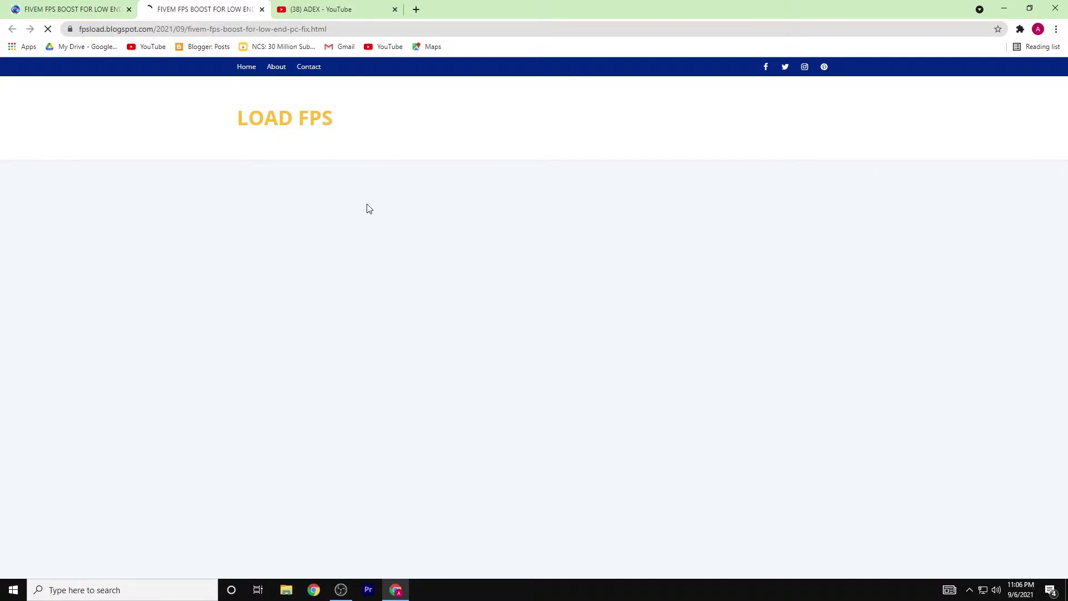
{"action": "scroll", "coordinate": [414, 268], "scroll_direction": "down", "scroll_amount": 10}
{"action": "scroll", "coordinate": [445, 150], "scroll_direction": "up", "scroll_amount": 3}
{"action": "scroll", "coordinate": [466, 165], "scroll_direction": "up", "scroll_amount": 2}
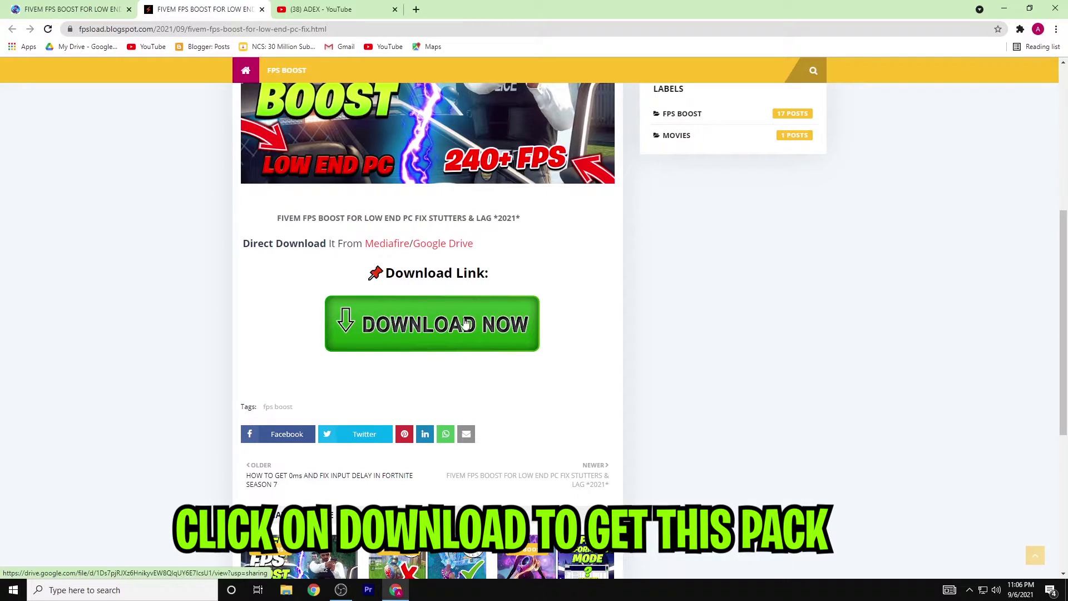
{"action": "left_click", "coordinate": [398, 324]}
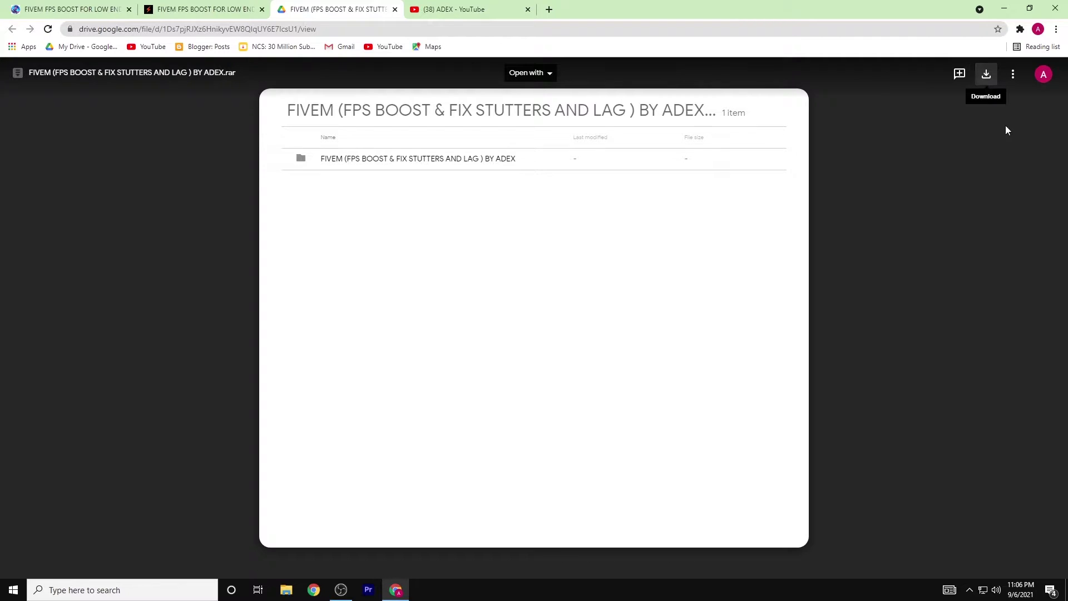
- Extract the FiveM FPS boost archive on the desktop and place the extracted folder beside it
{"action": "left_click", "coordinate": [1004, 8]}
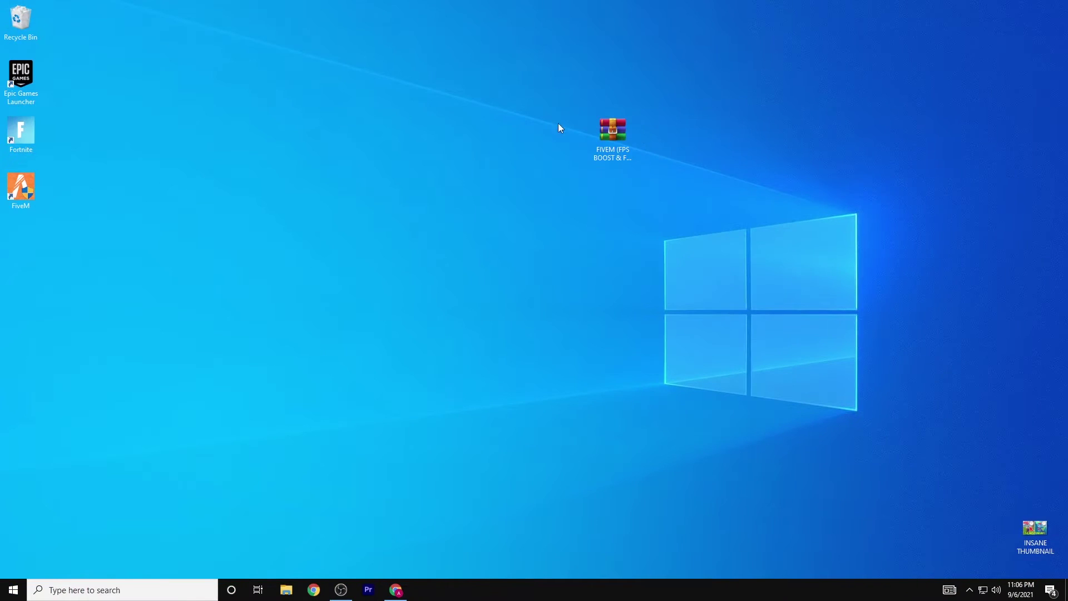
{"action": "left_click_drag", "start_coordinate": [555, 131], "coordinate": [568, 118]}
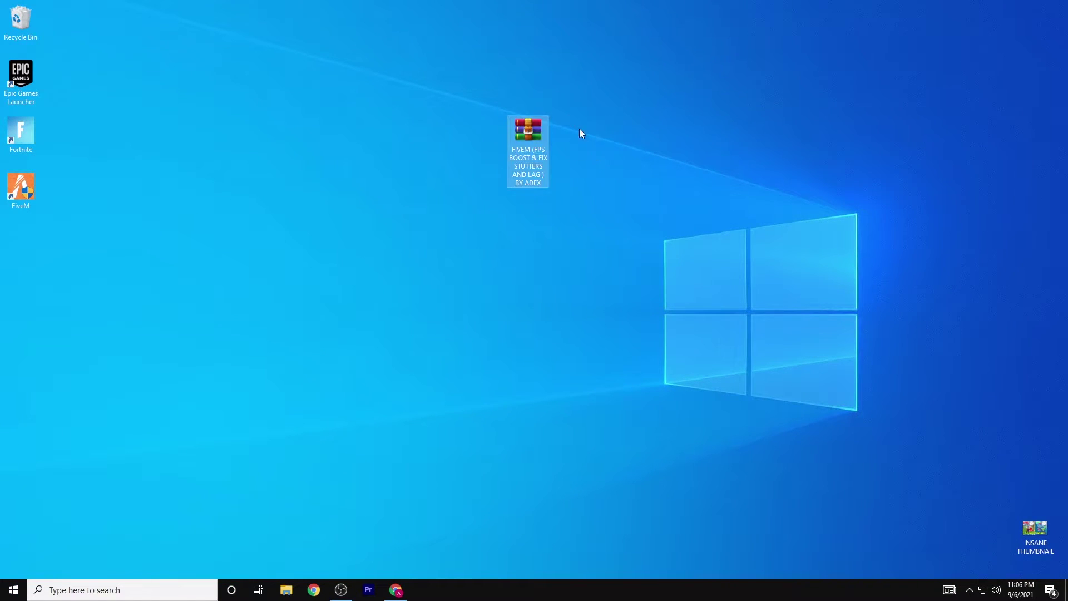
{"action": "right_click", "coordinate": [539, 134]}
{"action": "left_click", "coordinate": [577, 151]}
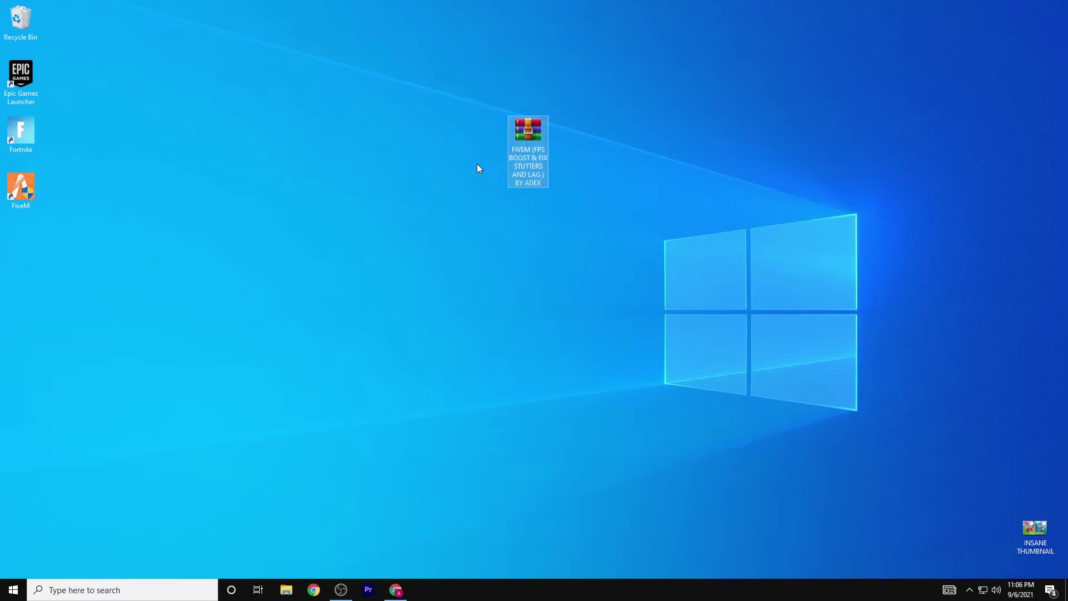
{"action": "left_click_drag", "start_coordinate": [34, 247], "coordinate": [612, 142]}
- Open the extracted FiveM pack in a maximized window and go into its "1- PC Optimization" folder
{"action": "double_click", "coordinate": [612, 134]}
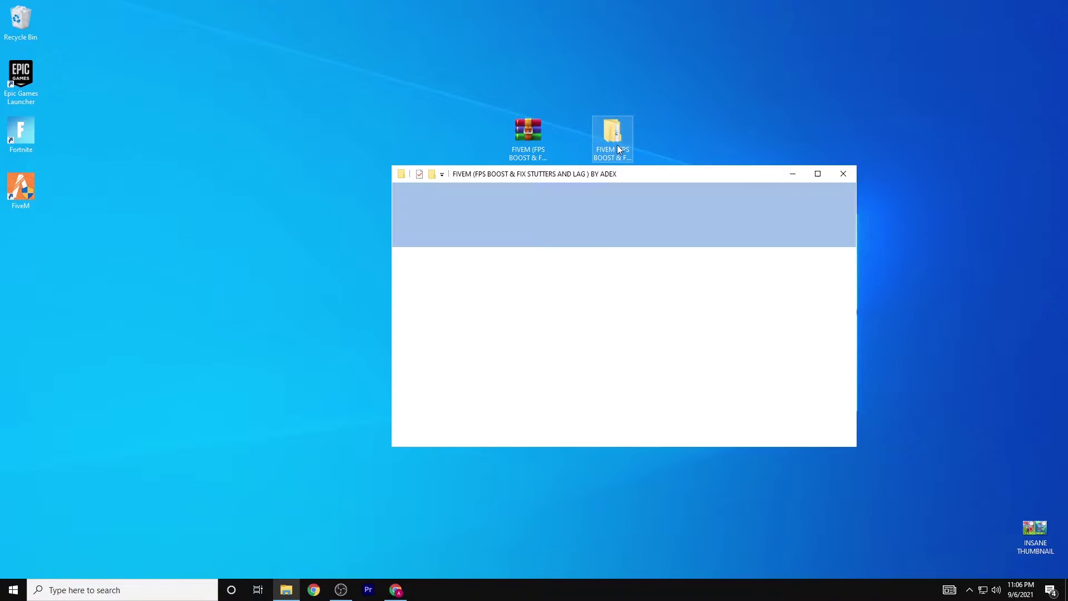
{"action": "left_click", "coordinate": [816, 173]}
{"action": "left_click_drag", "start_coordinate": [223, 186], "coordinate": [255, 119]}
{"action": "left_click", "coordinate": [134, 170]}
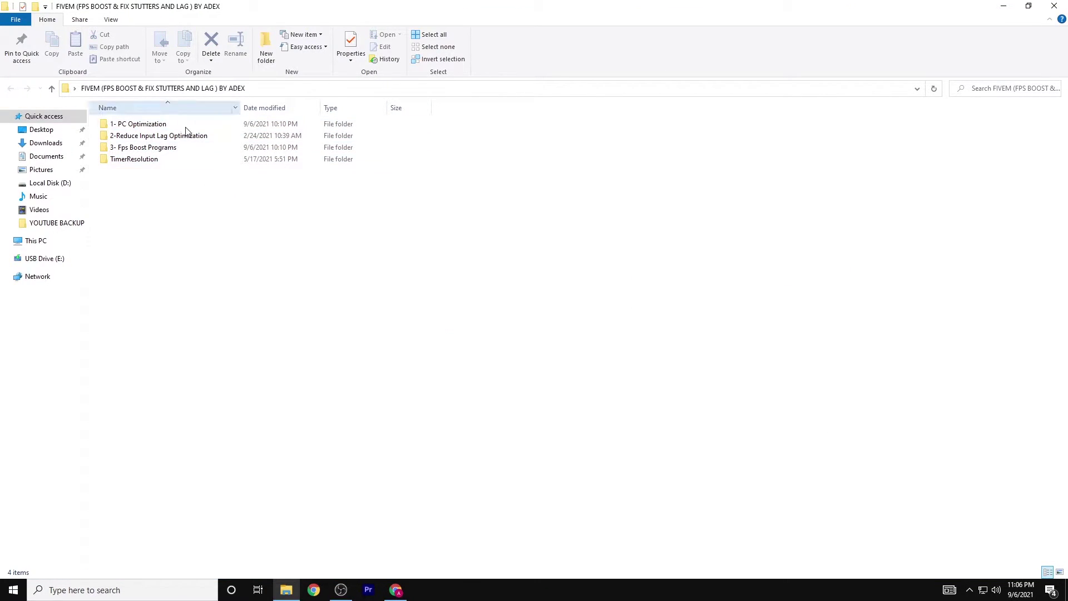
{"action": "double_click", "coordinate": [156, 129]}
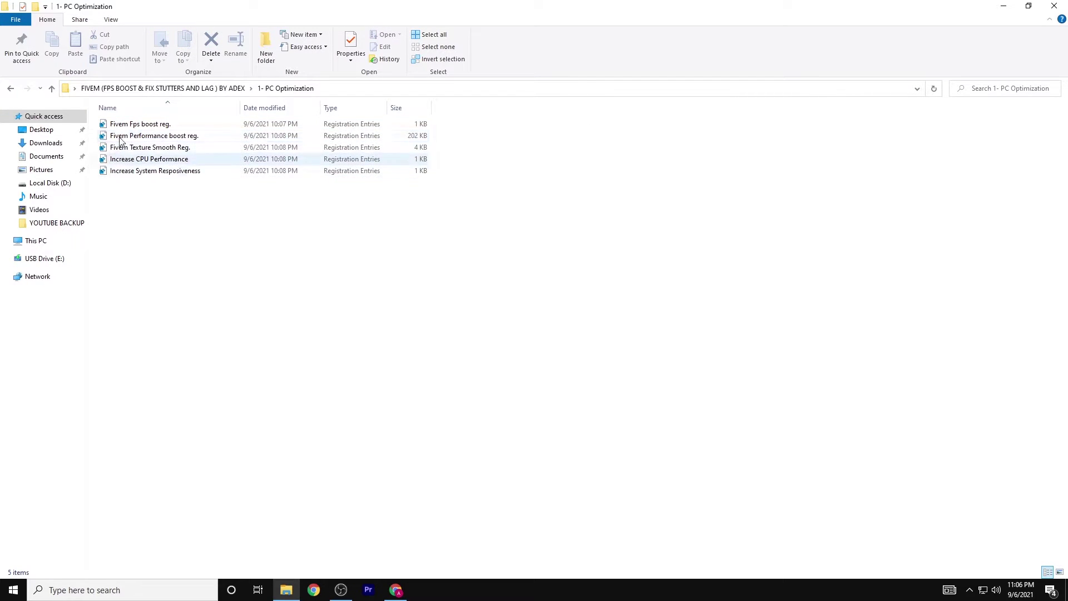
- Add the "Fivem Fps boost reg." entries to the Windows registry, allowing Registry Editor to make changes
{"action": "double_click", "coordinate": [136, 125]}
{"action": "left_click", "coordinate": [468, 402]}
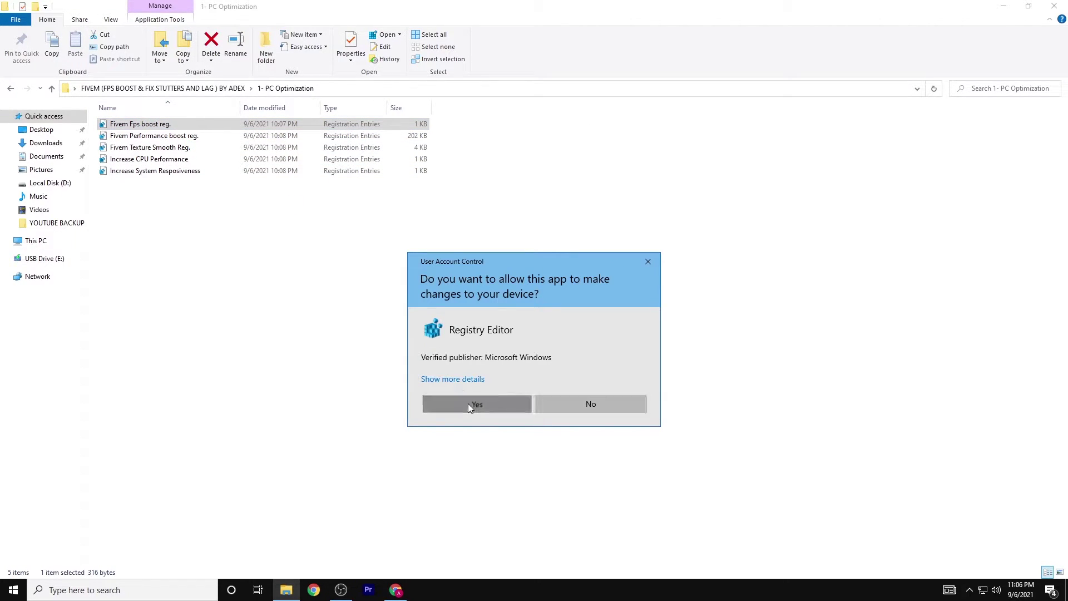
{"action": "left_click", "coordinate": [618, 312]}
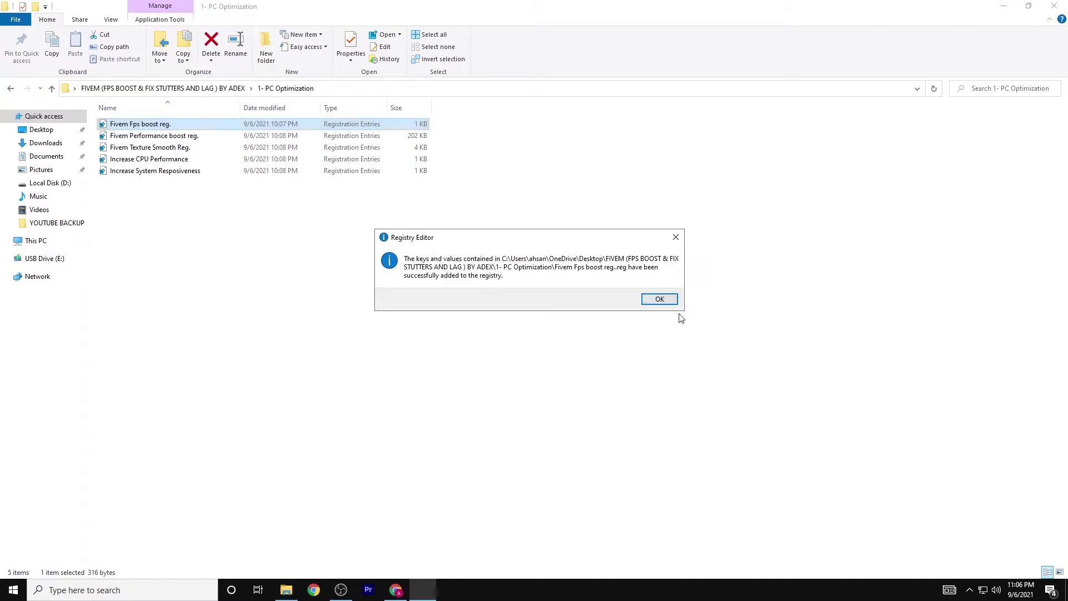
{"action": "left_click", "coordinate": [650, 302]}
- Add the "Fivem Performance boost reg." entries to the Windows registry
{"action": "double_click", "coordinate": [196, 136]}
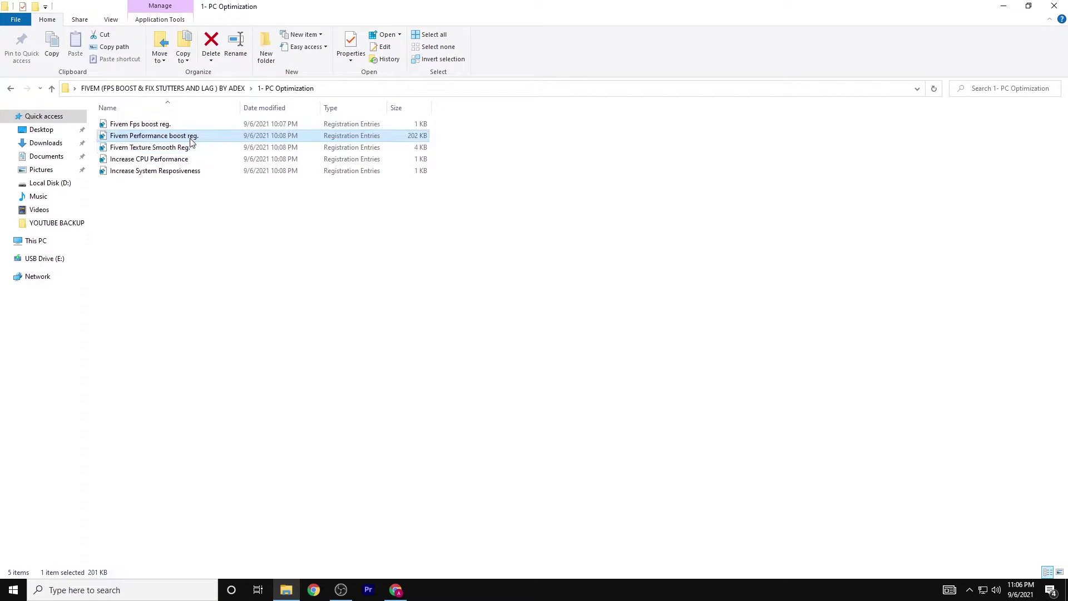
{"action": "left_click", "coordinate": [455, 399]}
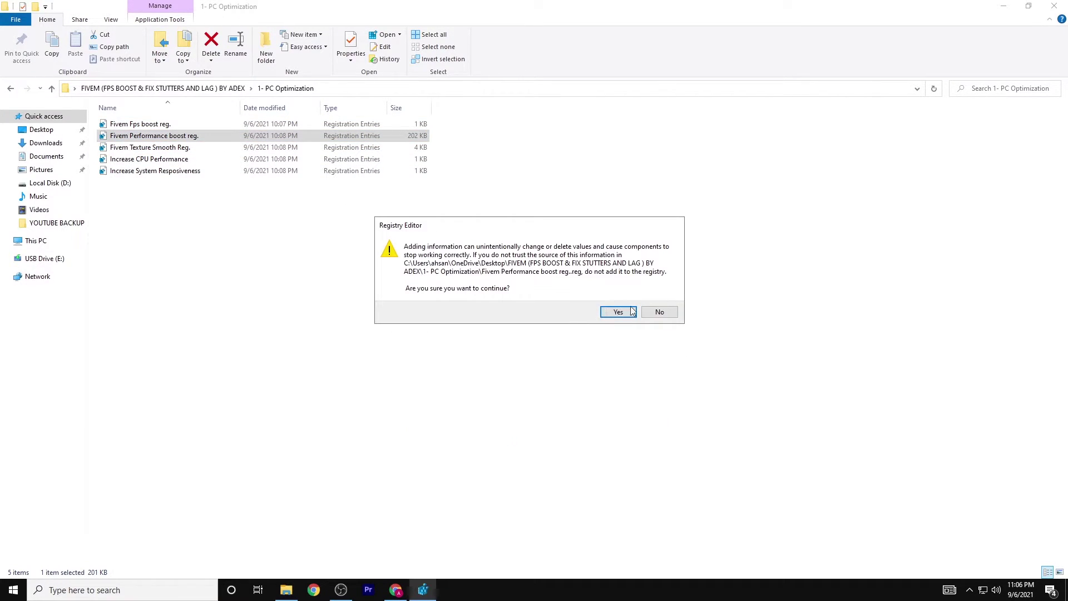
{"action": "left_click", "coordinate": [618, 312]}
{"action": "left_click", "coordinate": [660, 299]}
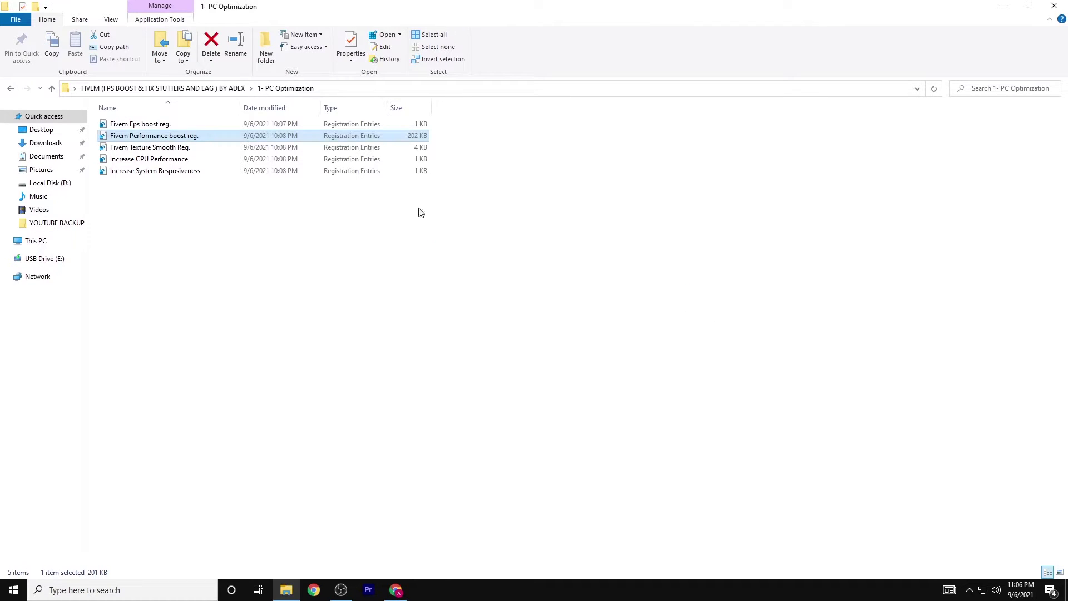
- Add the "Fivem Texture Smooth Reg." entries to the Windows registry
{"action": "left_click", "coordinate": [151, 150]}
{"action": "double_click", "coordinate": [151, 150]}
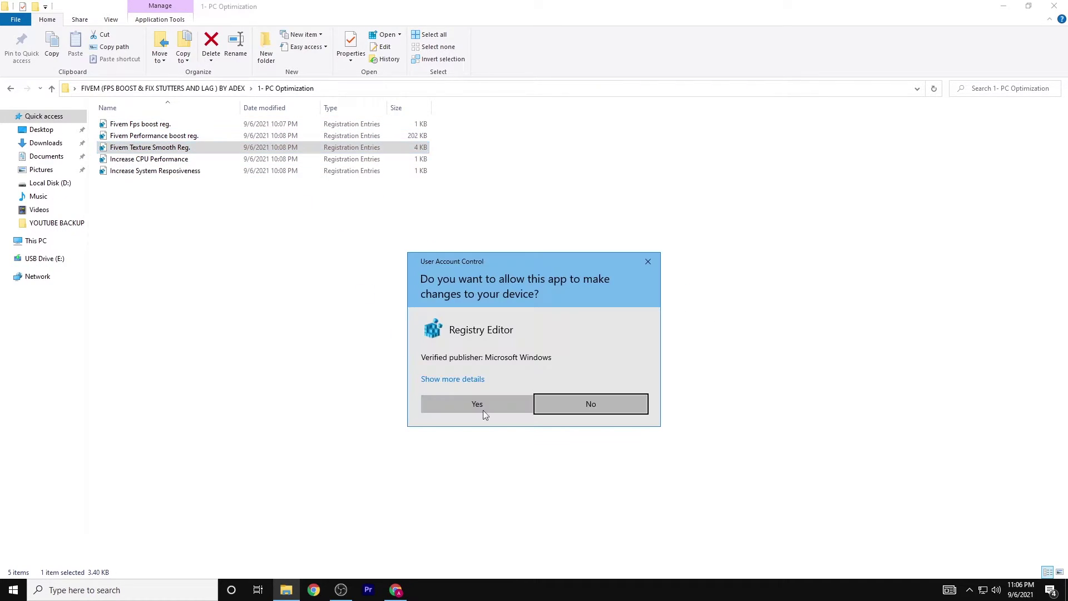
{"action": "left_click", "coordinate": [458, 400]}
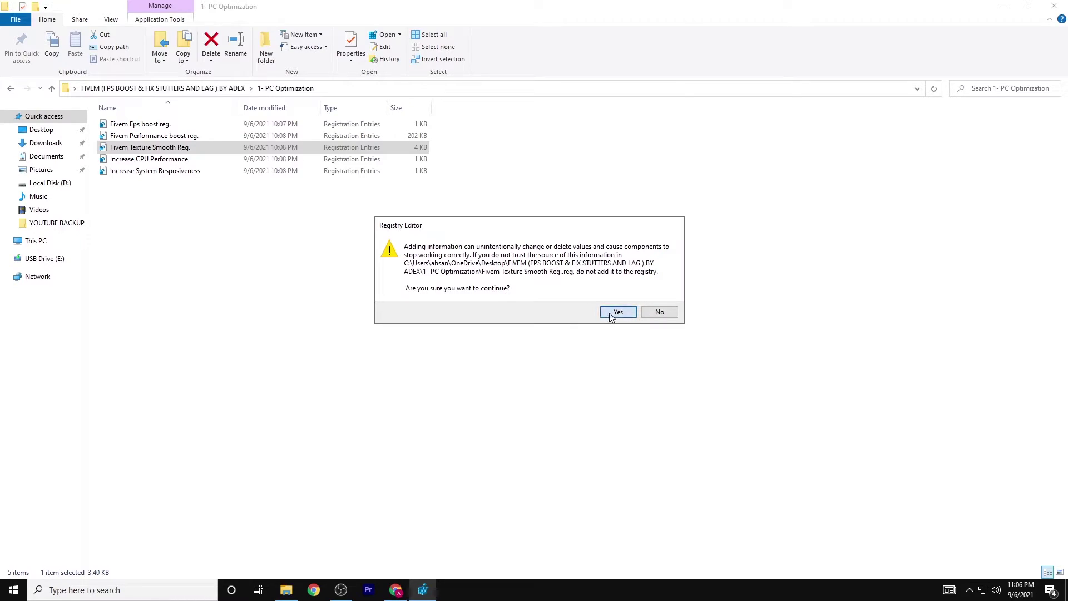
{"action": "left_click", "coordinate": [614, 315]}
{"action": "left_click", "coordinate": [669, 299]}
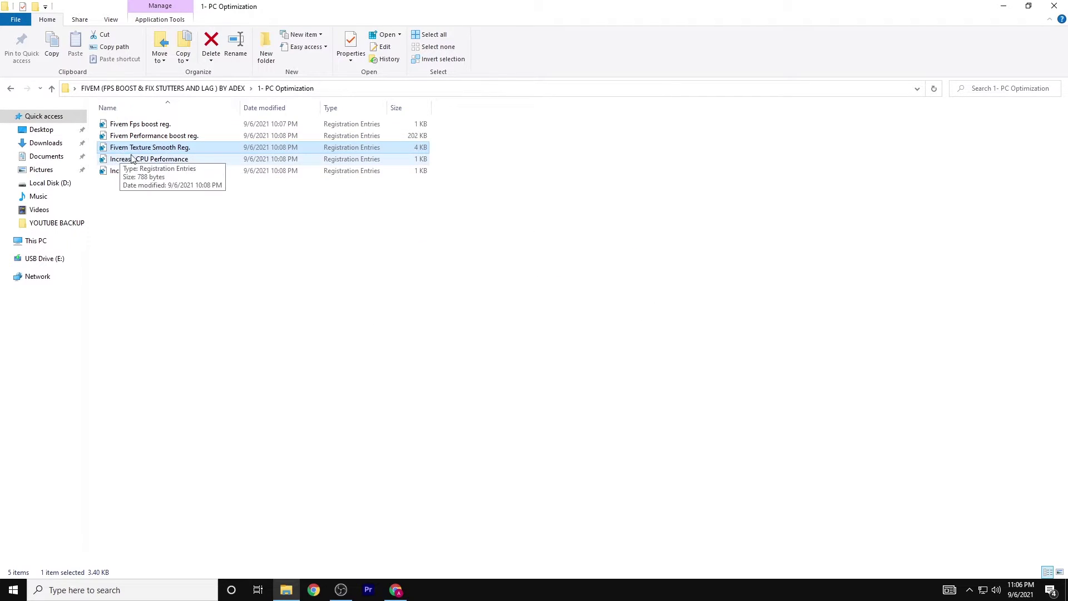
- Add the "Increase CPU Performance" entries to the Windows registry
{"action": "double_click", "coordinate": [151, 160]}
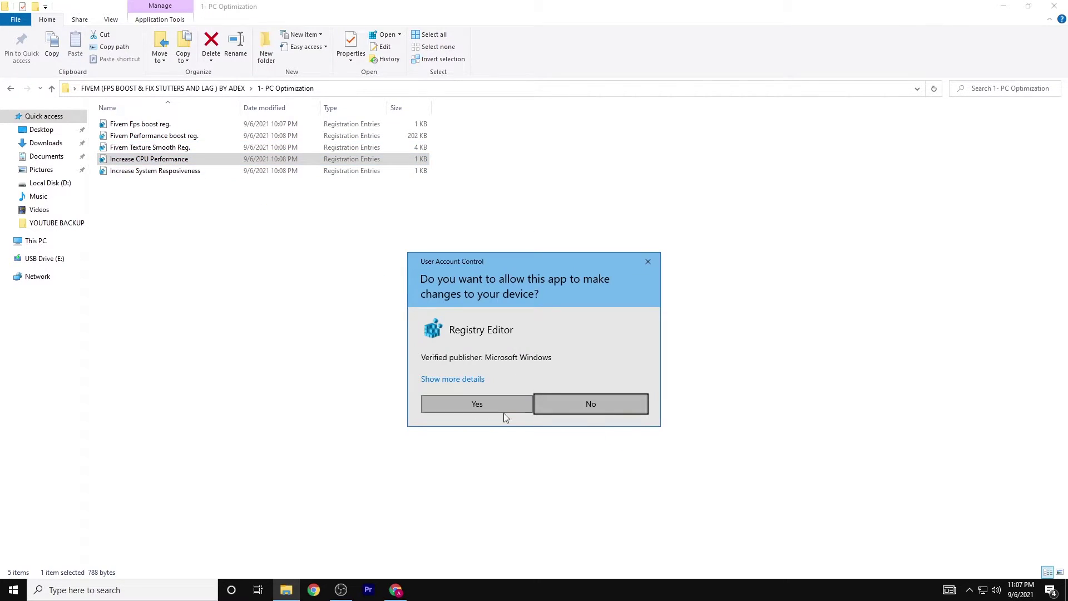
{"action": "left_click", "coordinate": [465, 399]}
{"action": "left_click", "coordinate": [616, 315]}
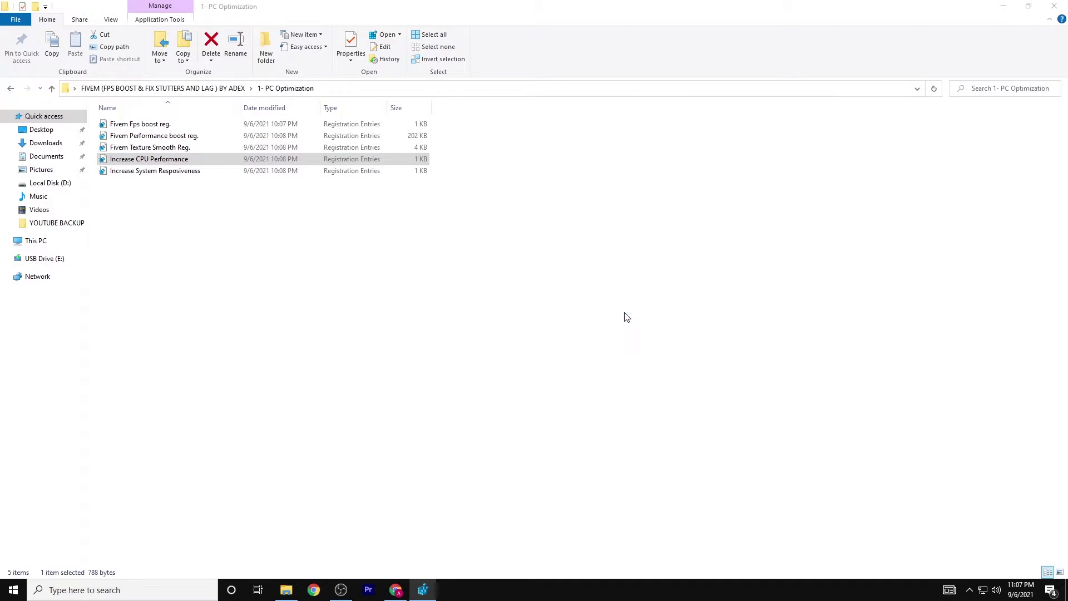
- Add the "Increase System Resposiveness" entries to the Windows registry and return to the pack's main folder
{"action": "double_click", "coordinate": [210, 170]}
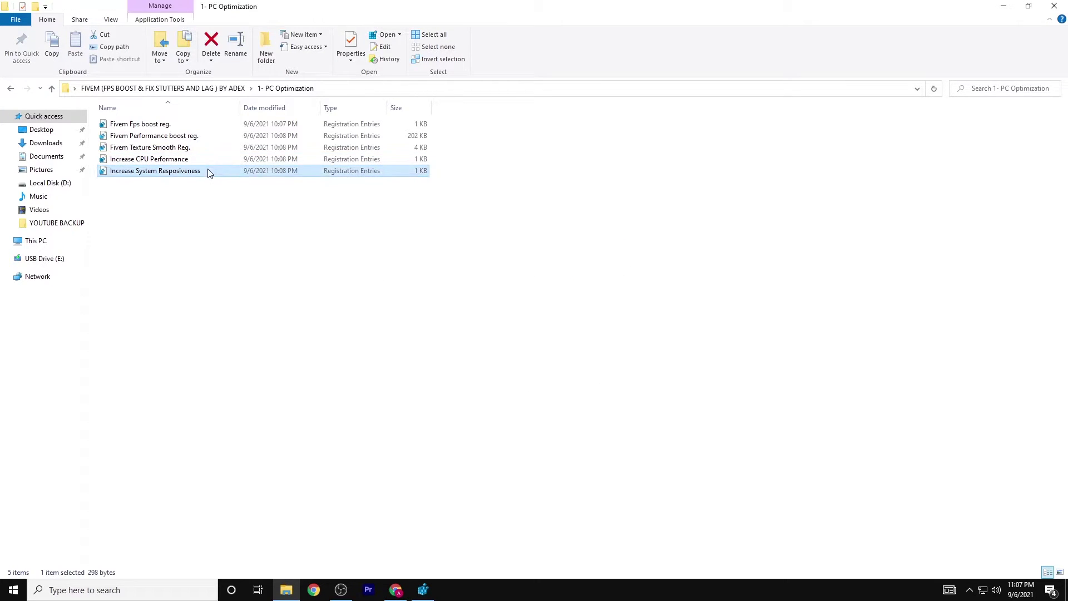
{"action": "left_click", "coordinate": [473, 403]}
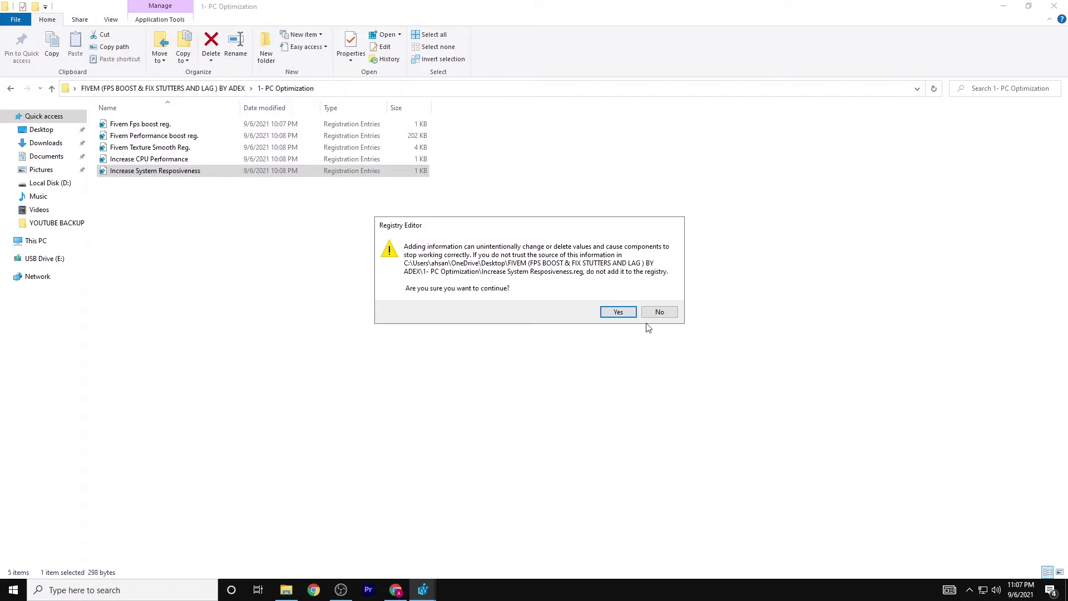
{"action": "left_click", "coordinate": [612, 312]}
{"action": "left_click", "coordinate": [661, 303]}
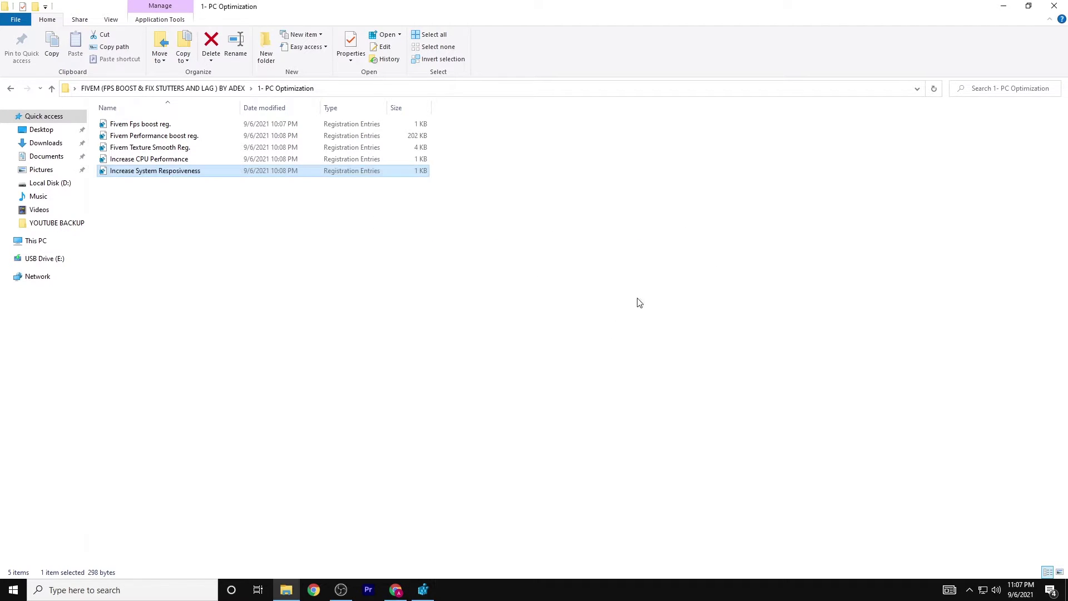
{"action": "left_click_drag", "start_coordinate": [162, 225], "coordinate": [256, 120]}
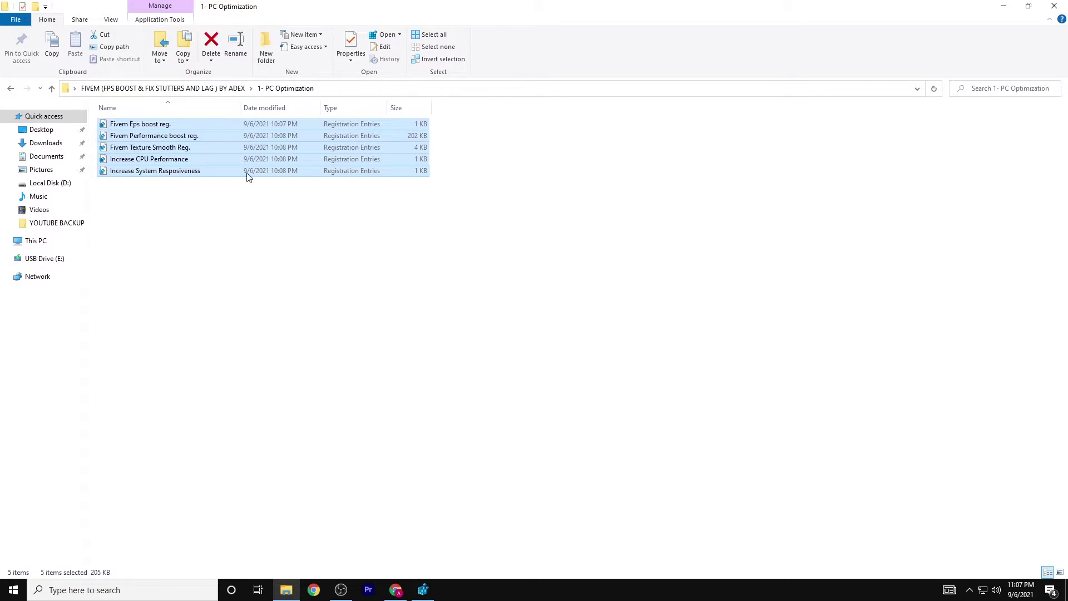
{"action": "left_click", "coordinate": [149, 89]}
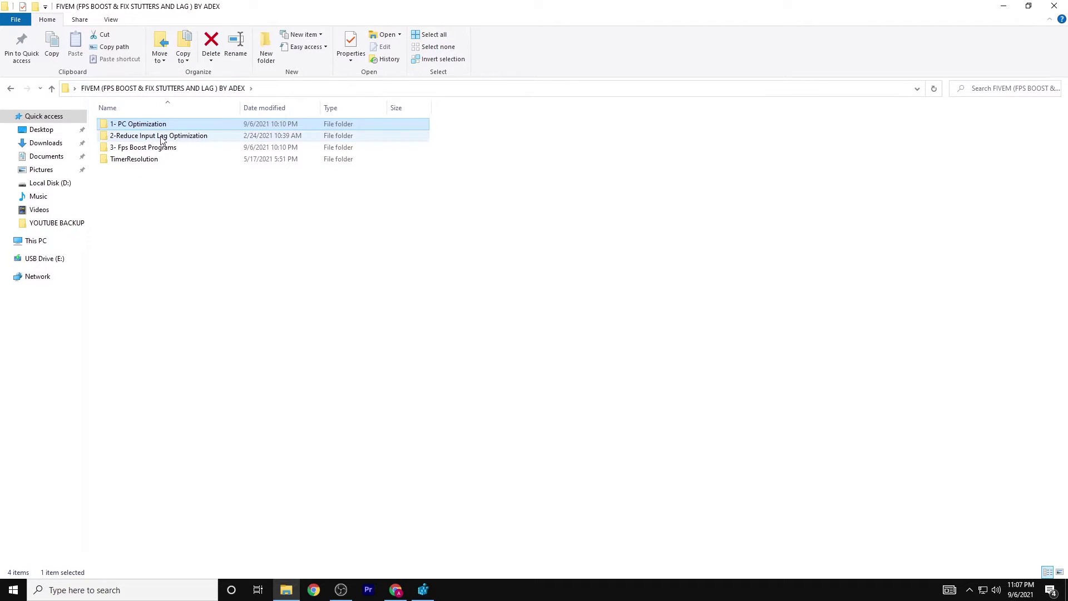
- Add the "KeyBoard Optimization" entries from the "2-Reduce Input Lag Optimization" folder to the Windows registry
{"action": "left_click", "coordinate": [169, 139]}
{"action": "double_click", "coordinate": [168, 139]}
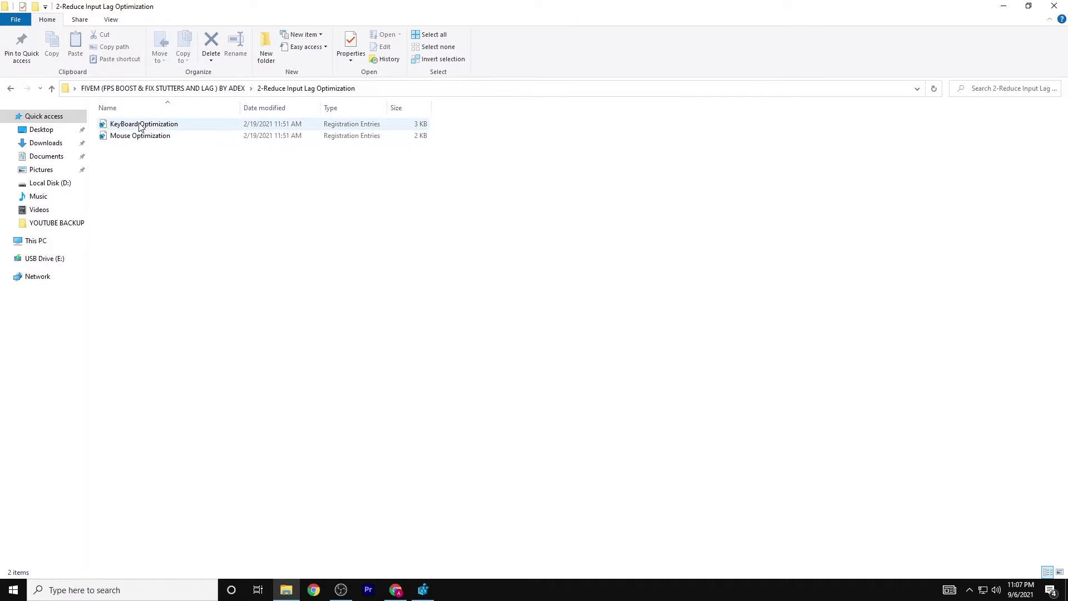
{"action": "double_click", "coordinate": [170, 124]}
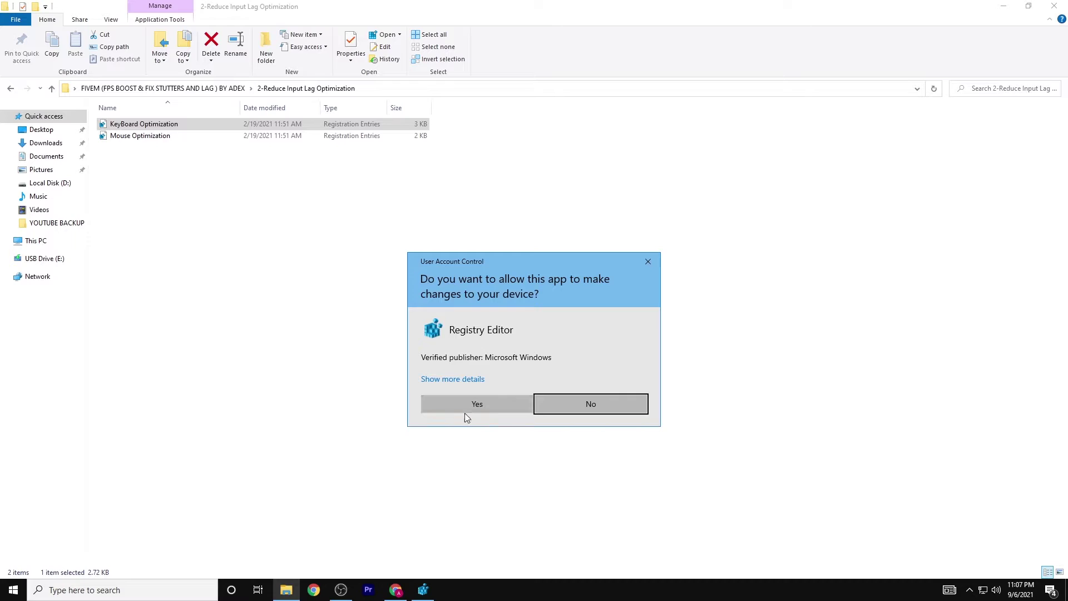
{"action": "left_click", "coordinate": [469, 410]}
{"action": "left_click", "coordinate": [609, 317]}
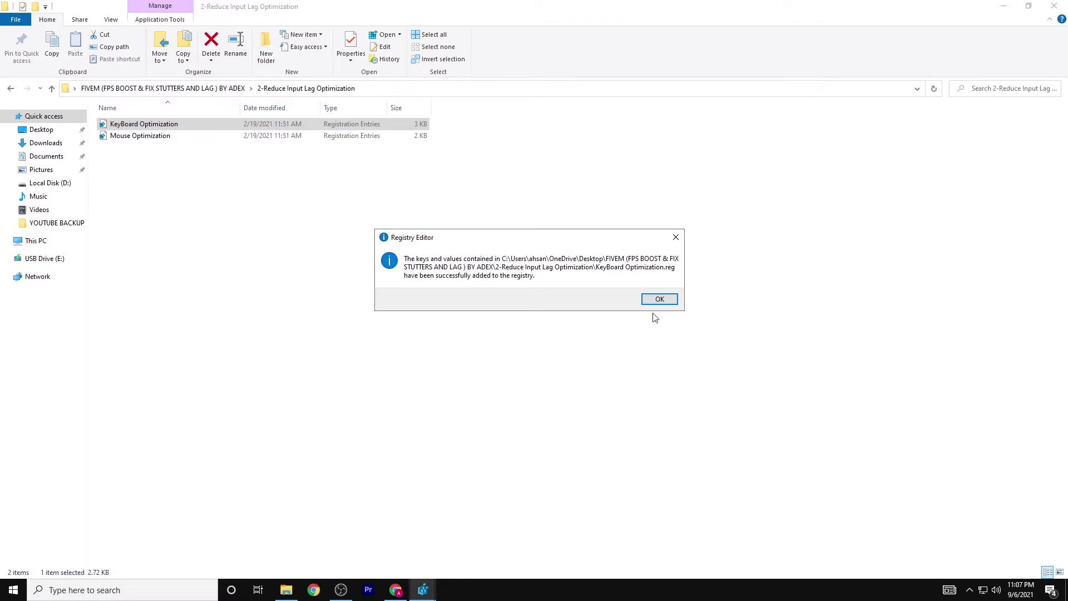
{"action": "left_click", "coordinate": [658, 300]}
- Add the "Mouse Optimization" entries to the Windows registry and return to the pack's main folder
{"action": "double_click", "coordinate": [238, 137]}
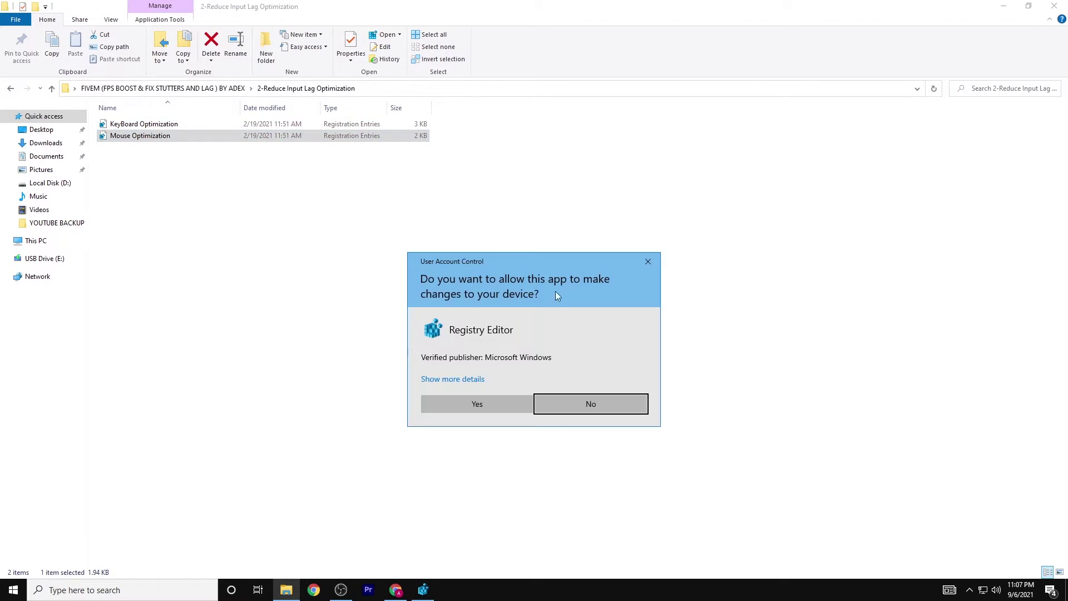
{"action": "left_click", "coordinate": [435, 407]}
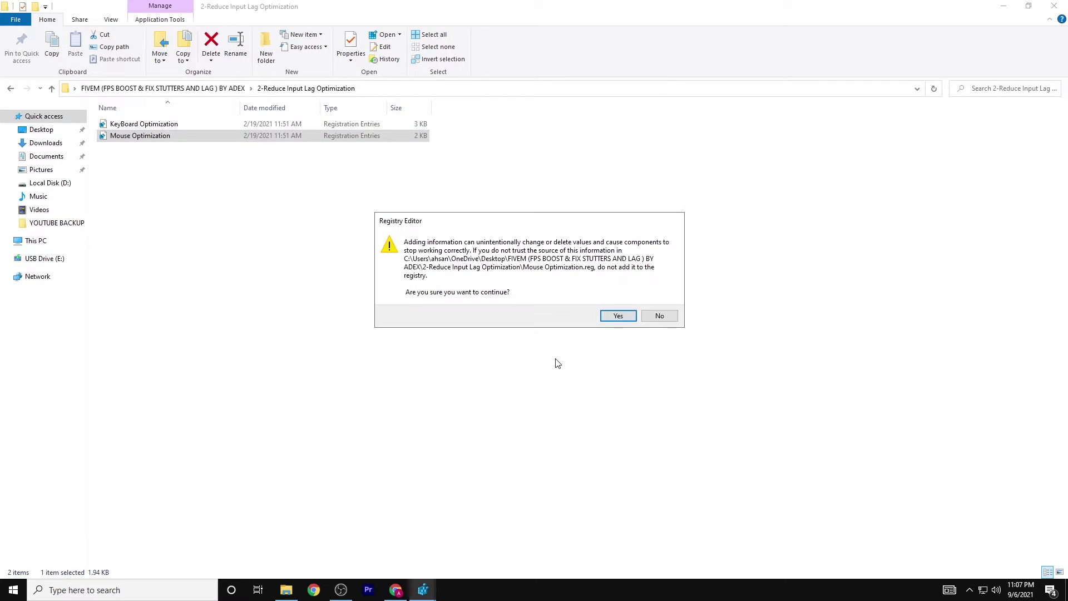
{"action": "left_click", "coordinate": [611, 317]}
{"action": "left_click", "coordinate": [660, 299]}
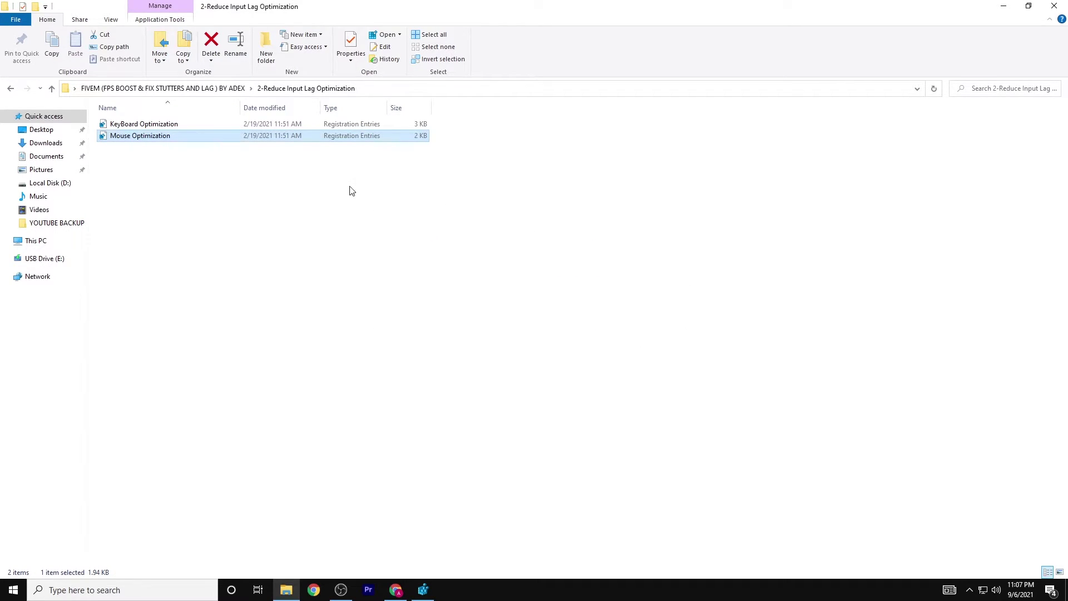
{"action": "left_click", "coordinate": [248, 164]}
{"action": "left_click", "coordinate": [161, 91]}
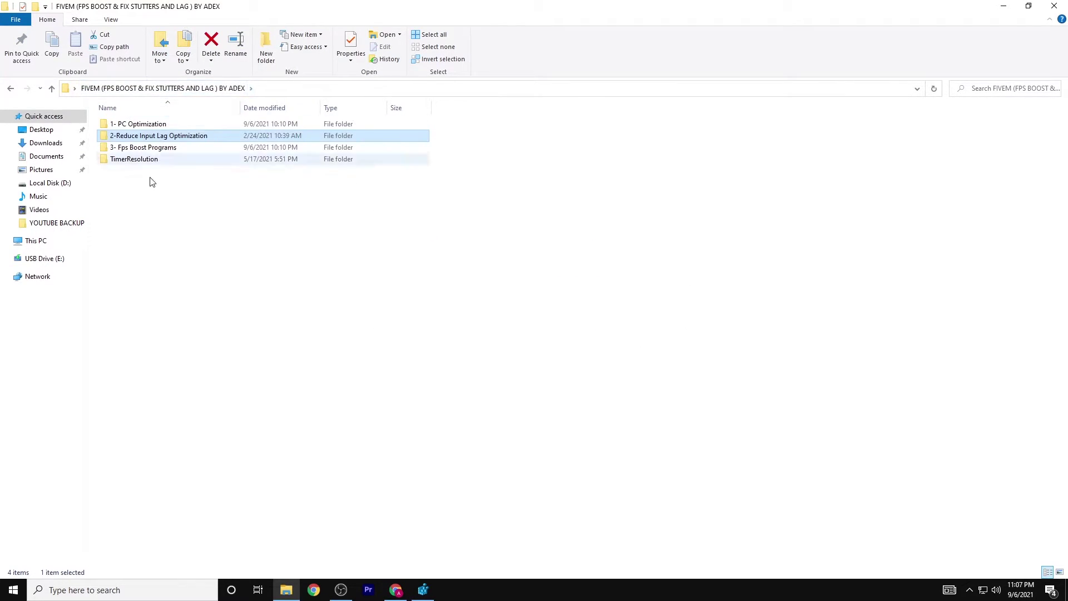
{"action": "double_click", "coordinate": [133, 148]}
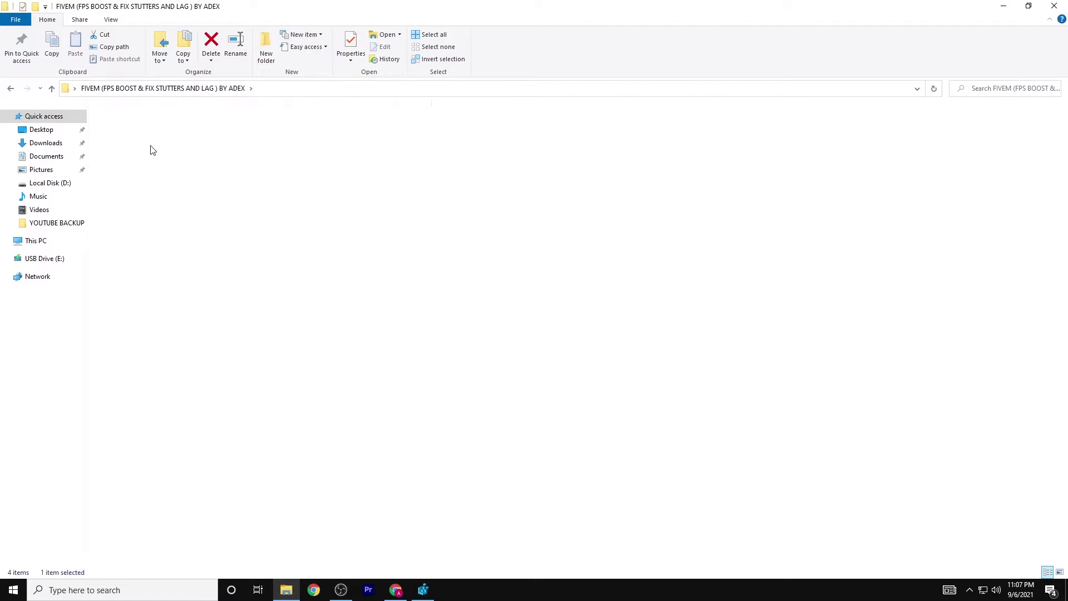
{"action": "left_click", "coordinate": [155, 129]}
{"action": "double_click", "coordinate": [154, 132]}
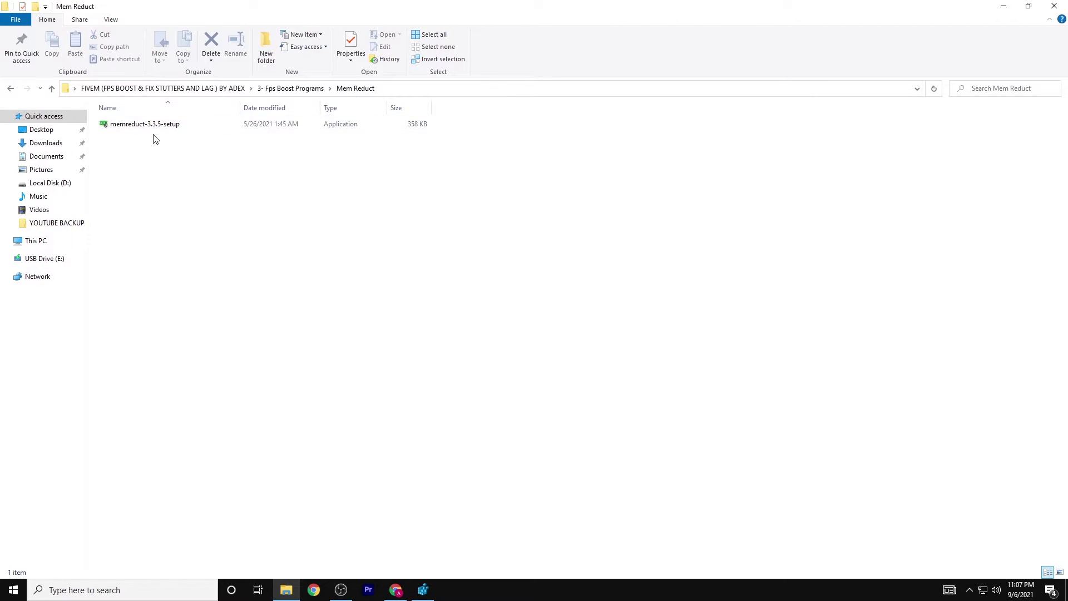
{"action": "double_click", "coordinate": [157, 125]}
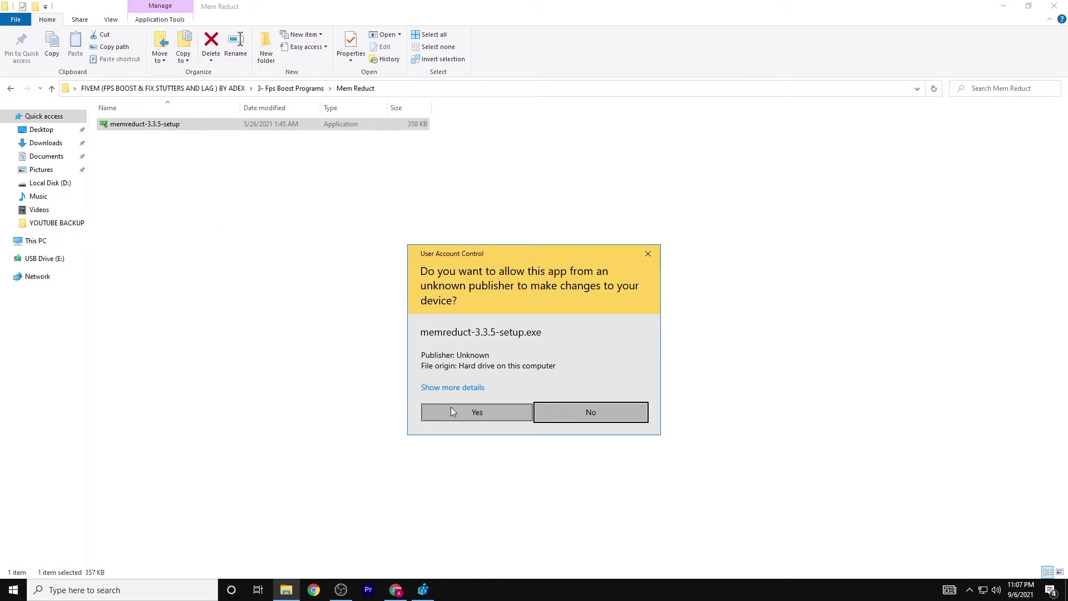
{"action": "left_click", "coordinate": [451, 410]}
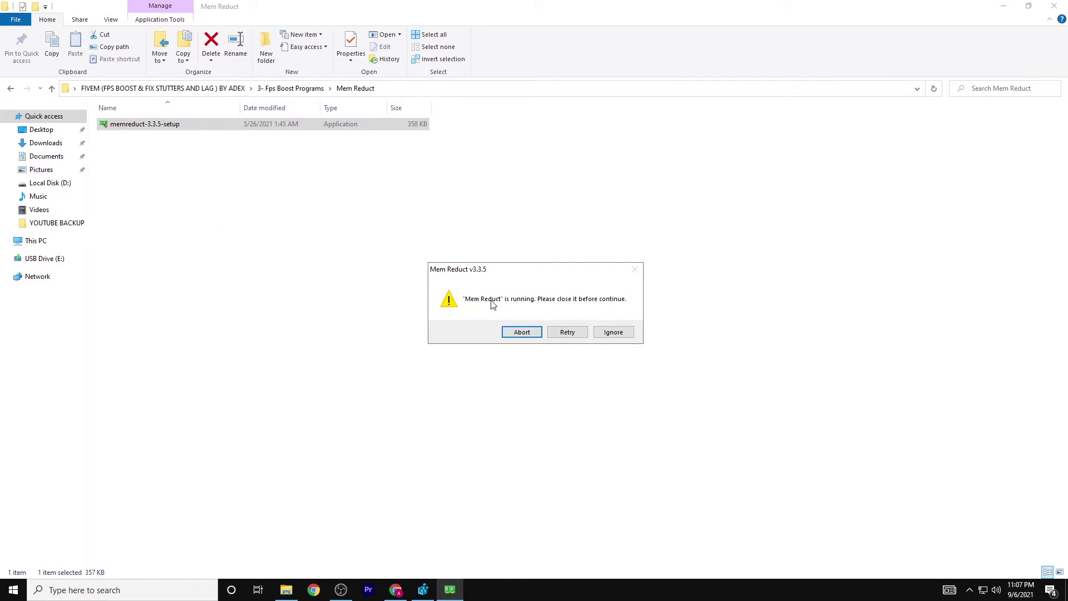
{"action": "left_click", "coordinate": [613, 331]}
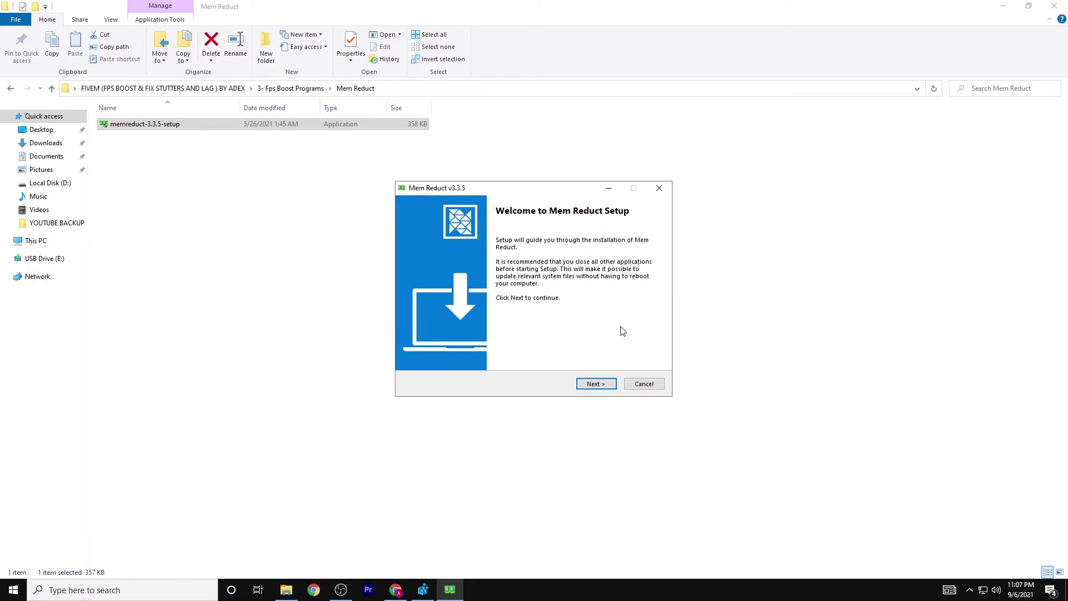
{"action": "left_click", "coordinate": [661, 187]}
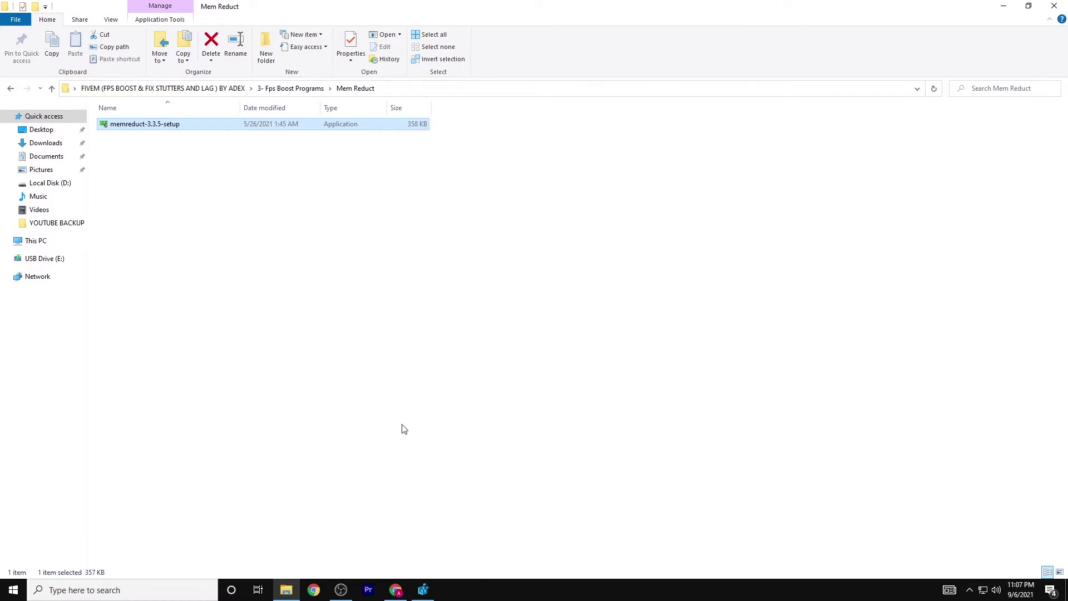
- Find and launch the installed Mem Reduct program and move its window nearer the middle of the screen
{"action": "left_click", "coordinate": [173, 590]}
{"action": "type", "text": "m"}
{"action": "key", "text": "Return"}
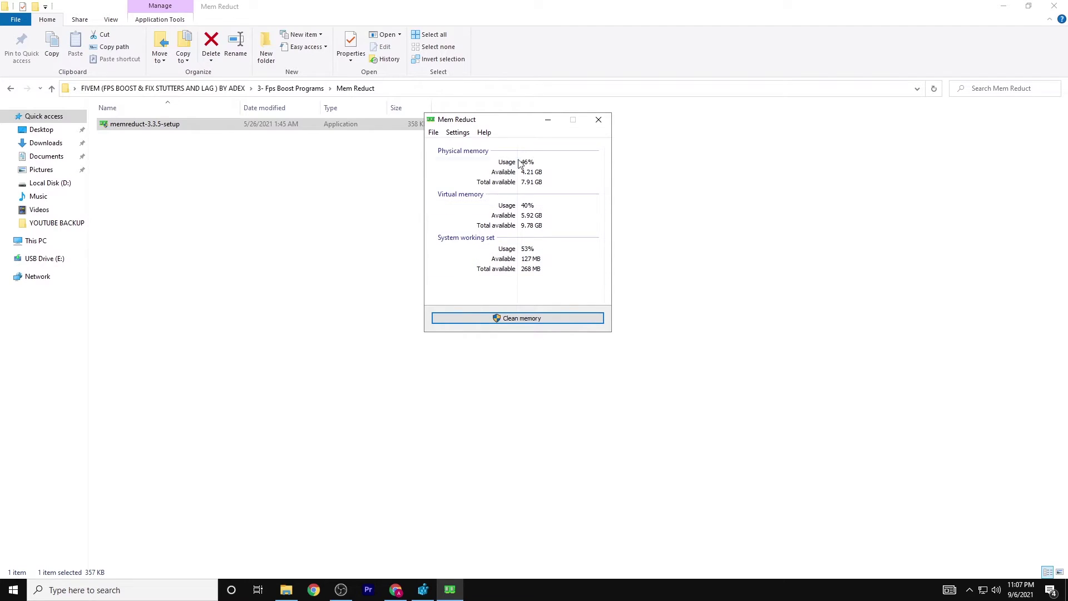
{"action": "left_click_drag", "start_coordinate": [530, 120], "coordinate": [552, 205]}
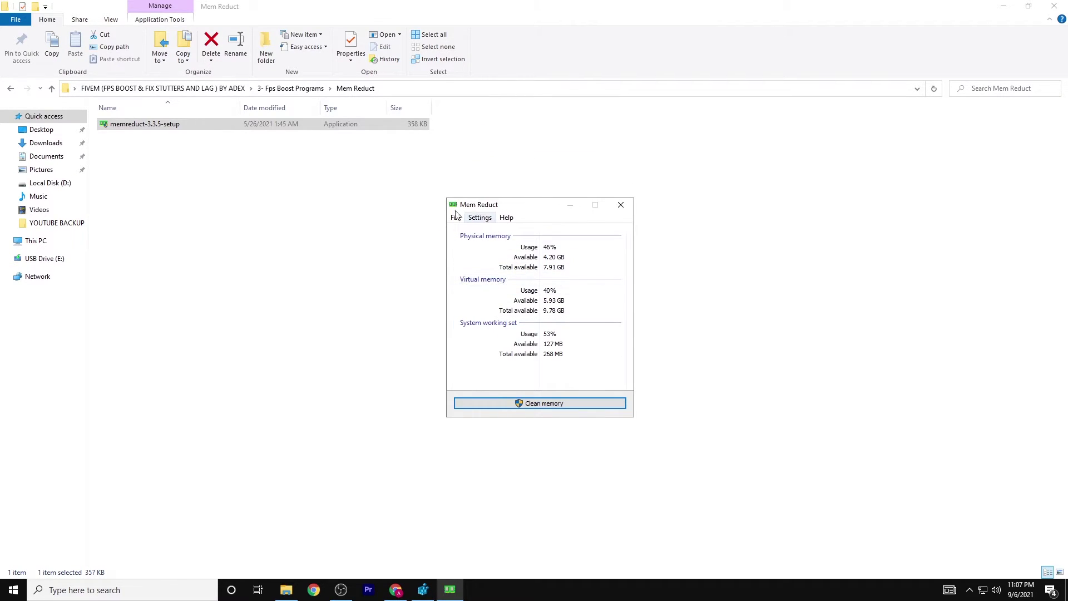
- Enable "Confirm memory cleaning start" in Mem Reduct's general settings
{"action": "left_click", "coordinate": [480, 217]}
{"action": "left_click", "coordinate": [484, 232]}
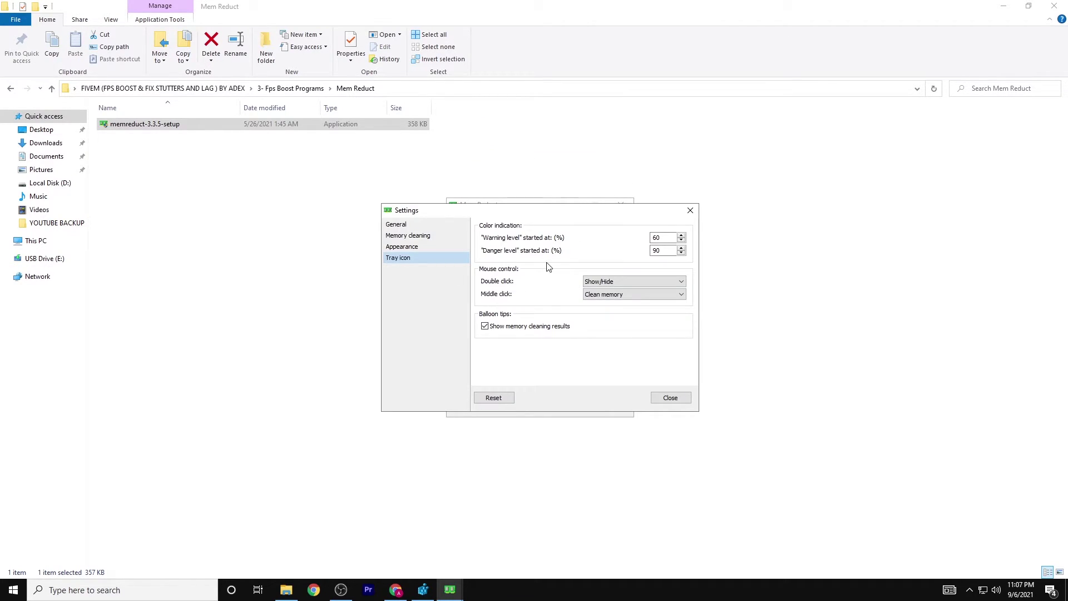
{"action": "left_click", "coordinate": [447, 225]}
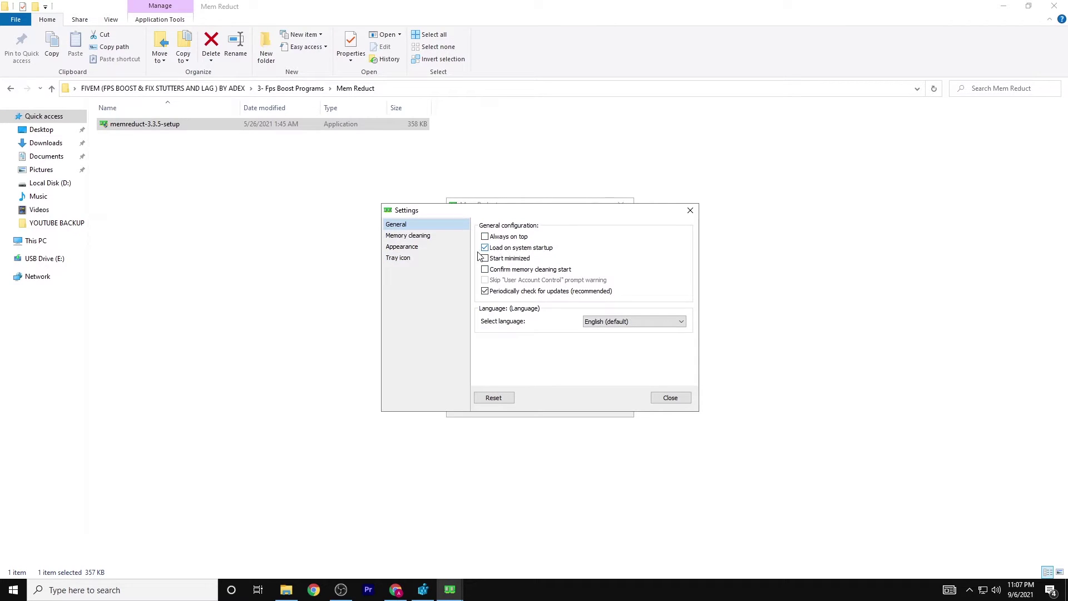
{"action": "left_click", "coordinate": [485, 270]}
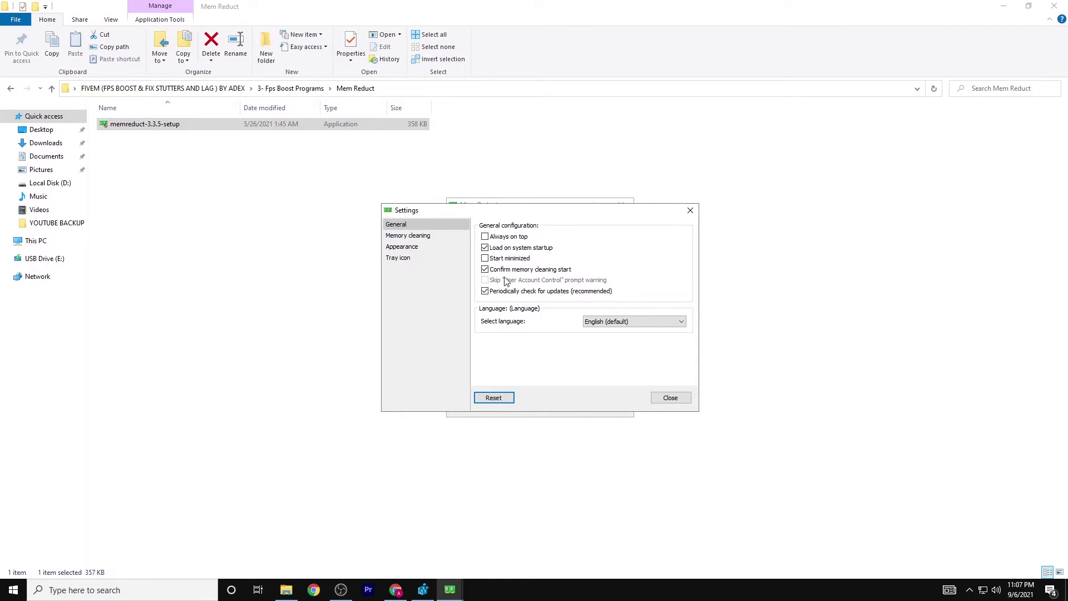
- Look through the other Mem Reduct settings, then enable "Always on top" and disable "Load on system startup" in the general ones
{"action": "left_click", "coordinate": [418, 236]}
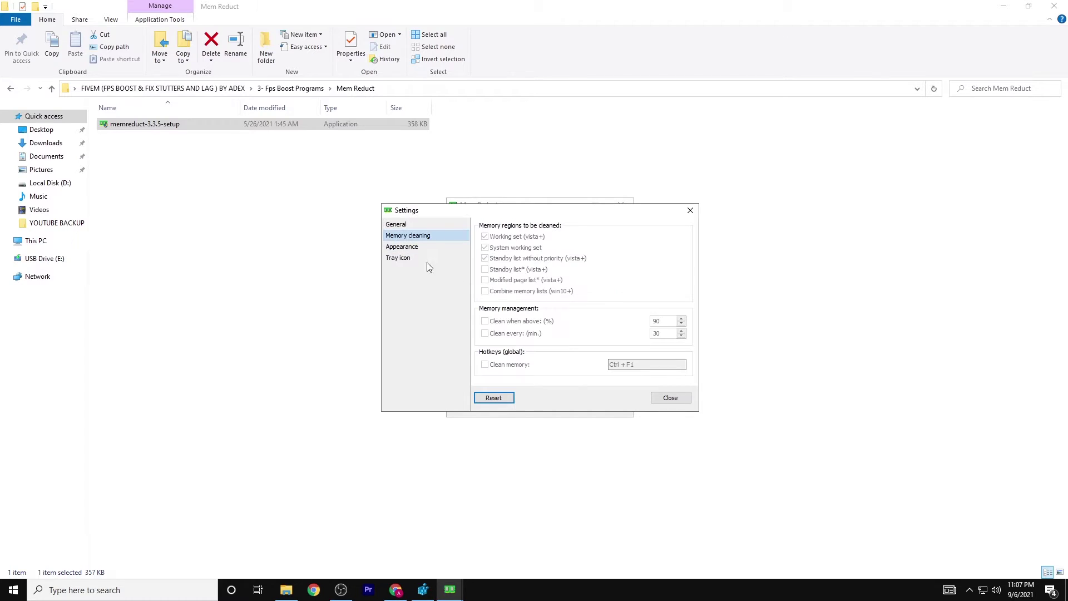
{"action": "left_click", "coordinate": [431, 257]}
{"action": "left_click", "coordinate": [437, 247]}
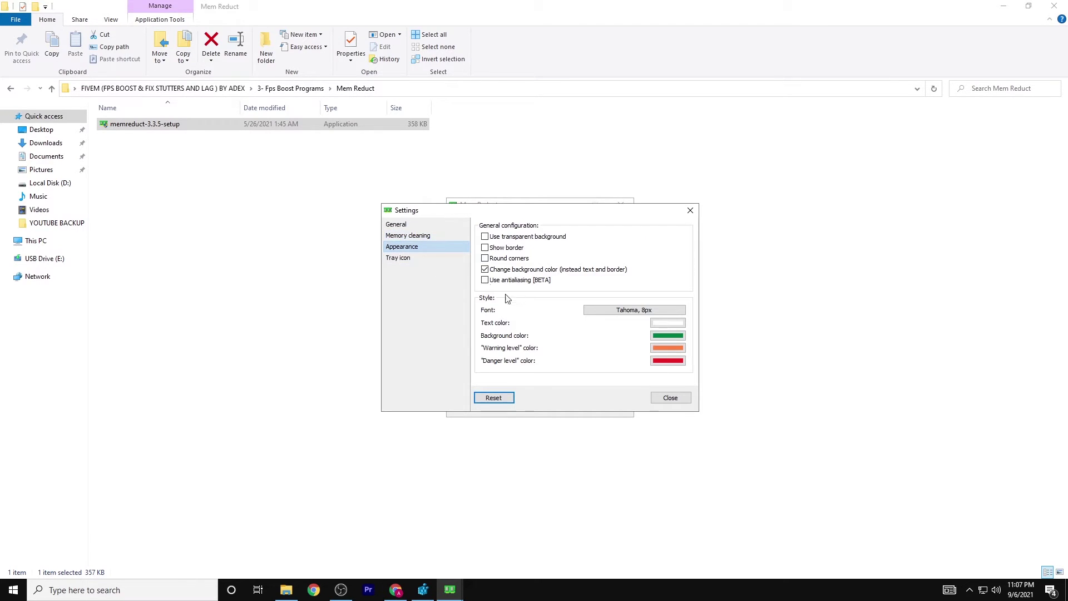
{"action": "left_click", "coordinate": [432, 257]}
{"action": "left_click", "coordinate": [409, 224]}
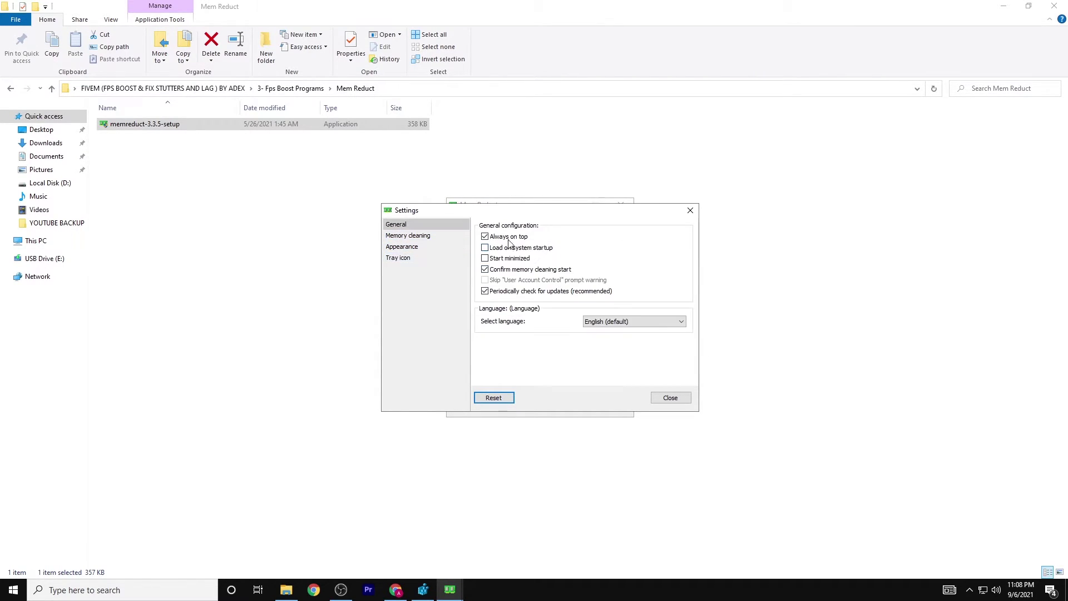
{"action": "left_click", "coordinate": [680, 398]}
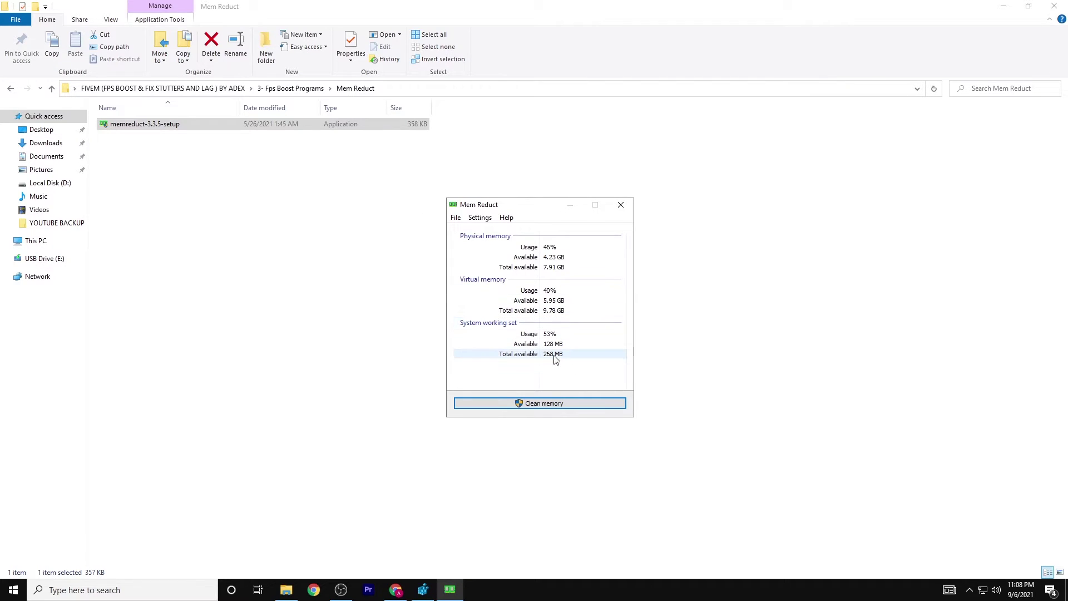
- Clean the memory as administrator with "Do not ask again" enabled, then close the Mem Reduct window
{"action": "left_click", "coordinate": [545, 408]}
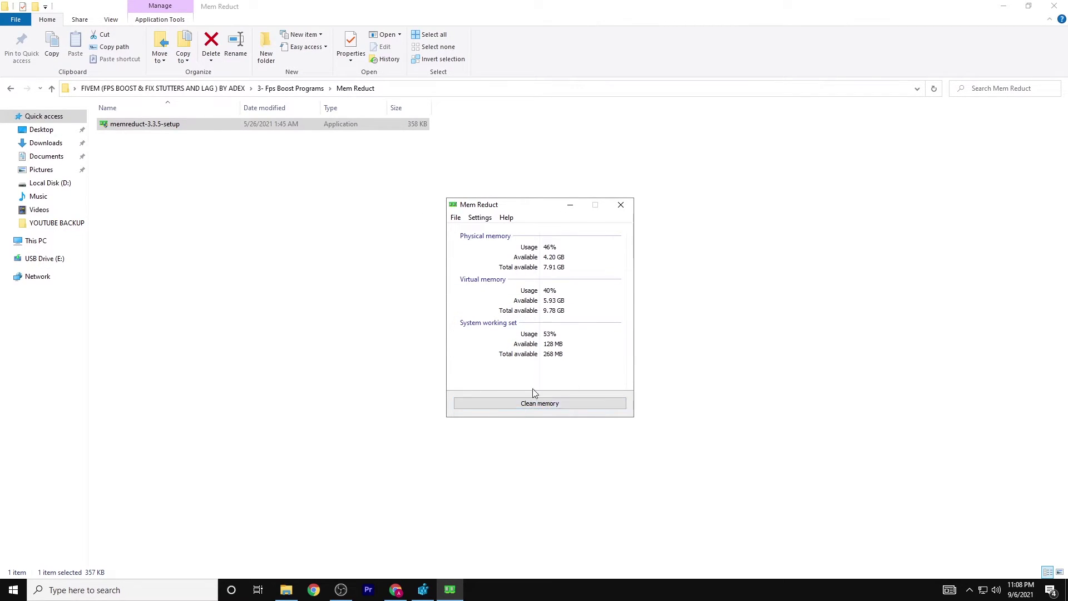
{"action": "left_click", "coordinate": [530, 405]}
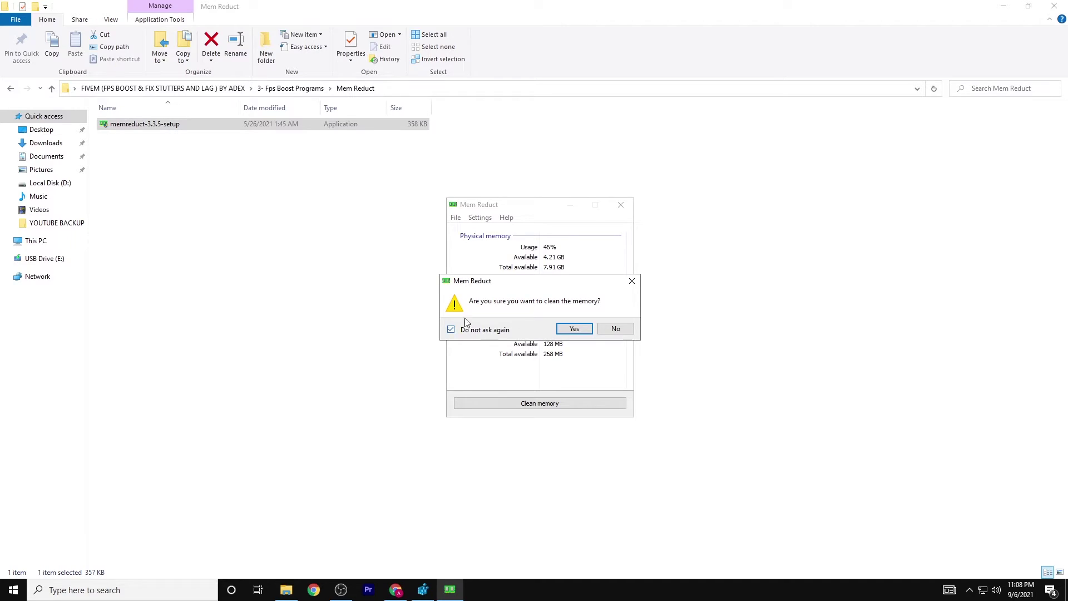
{"action": "left_click", "coordinate": [581, 330]}
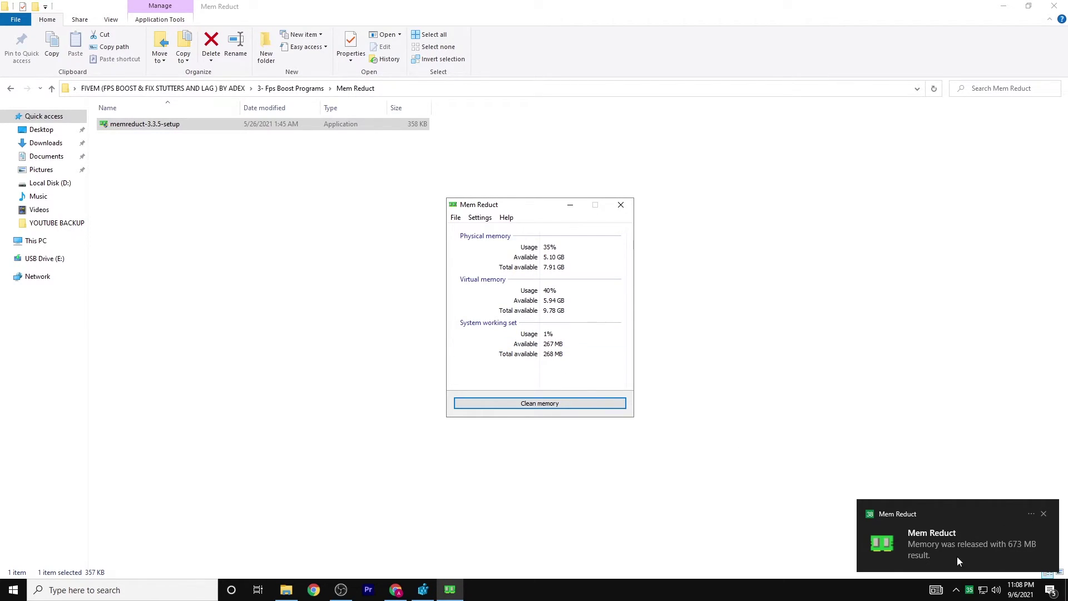
{"action": "left_click", "coordinate": [771, 369]}
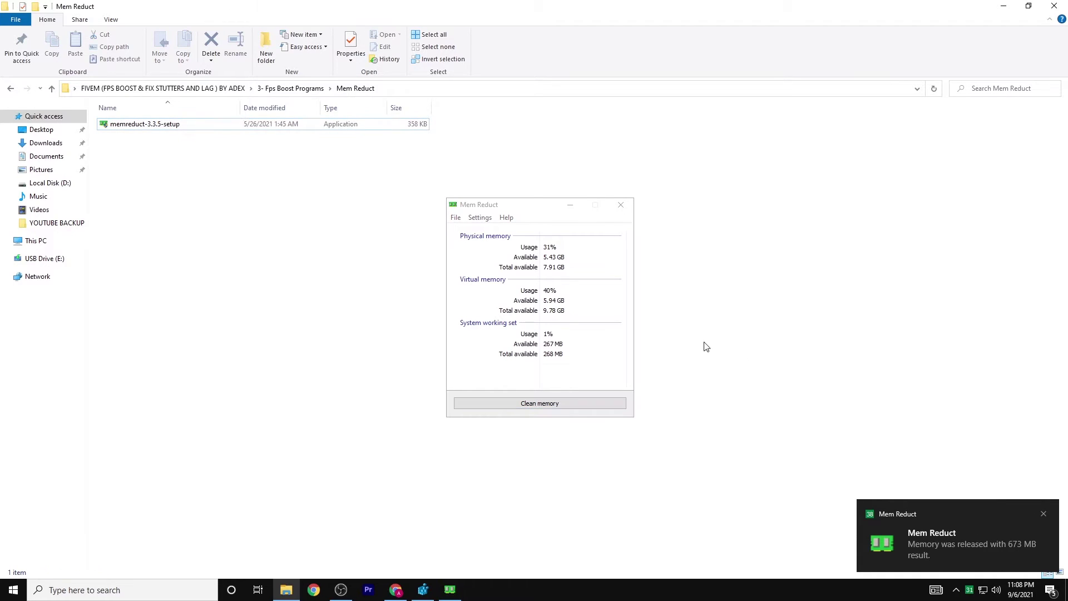
{"action": "left_click", "coordinate": [621, 205]}
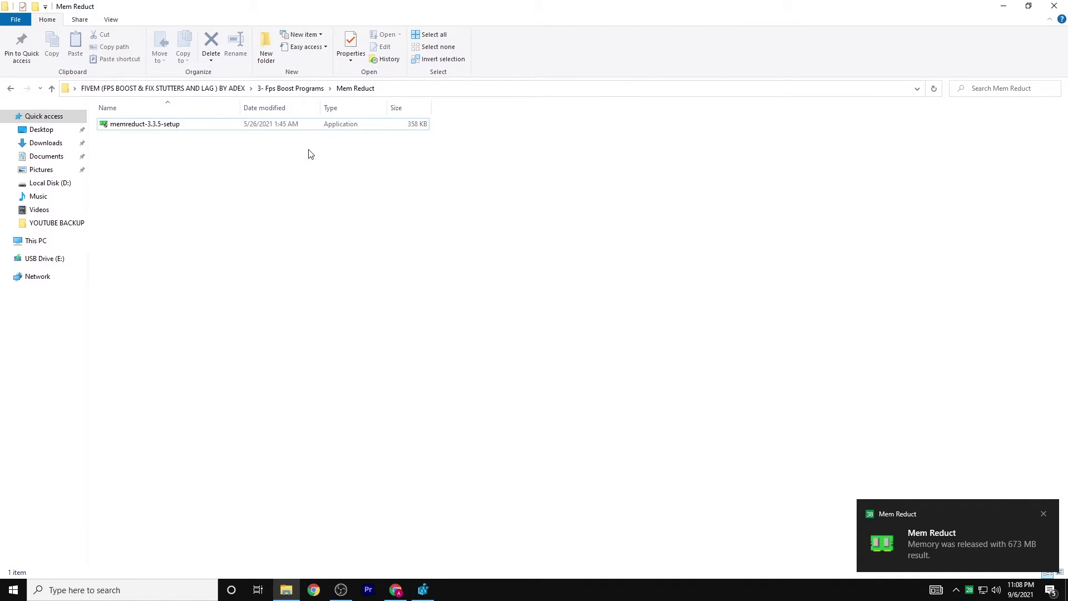
- Run TimerResolution from the pack, set the timer resolution to Maximum, minimize it and return to the pack's main folder
{"action": "left_click", "coordinate": [163, 89]}
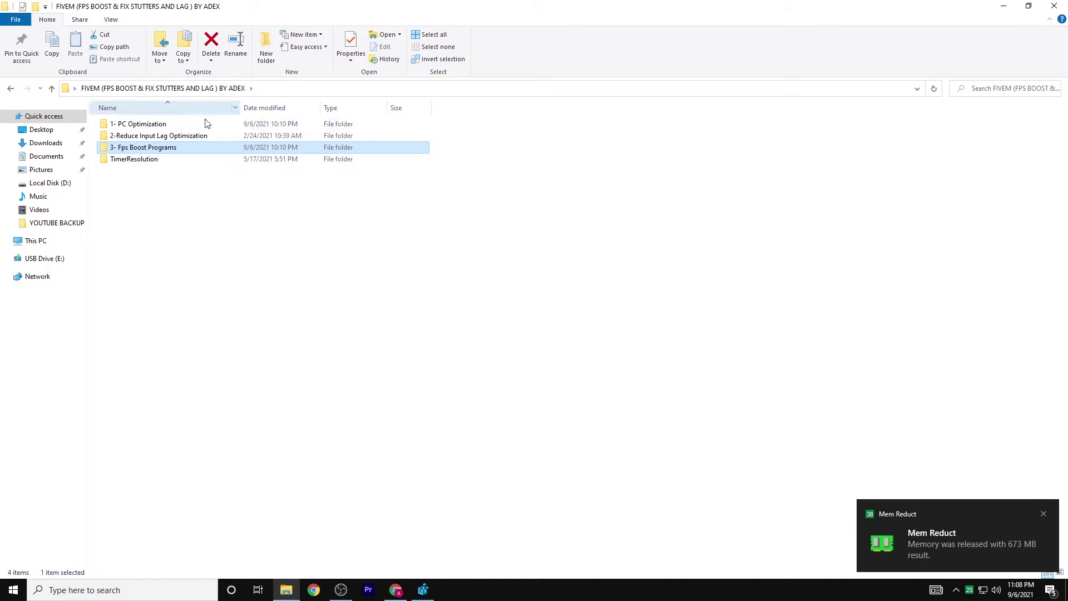
{"action": "double_click", "coordinate": [148, 161]}
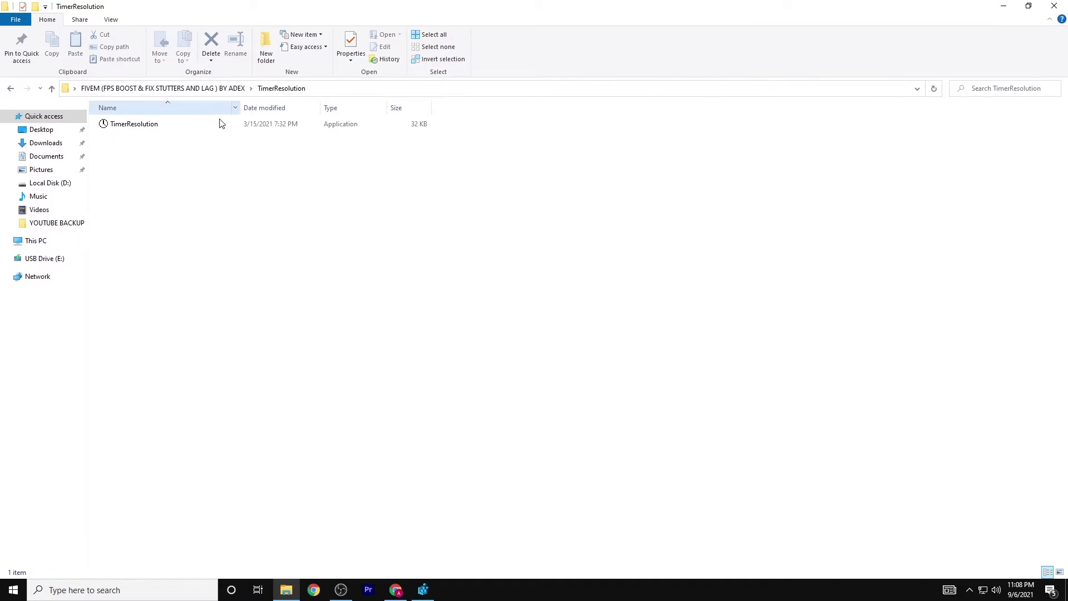
{"action": "double_click", "coordinate": [150, 126]}
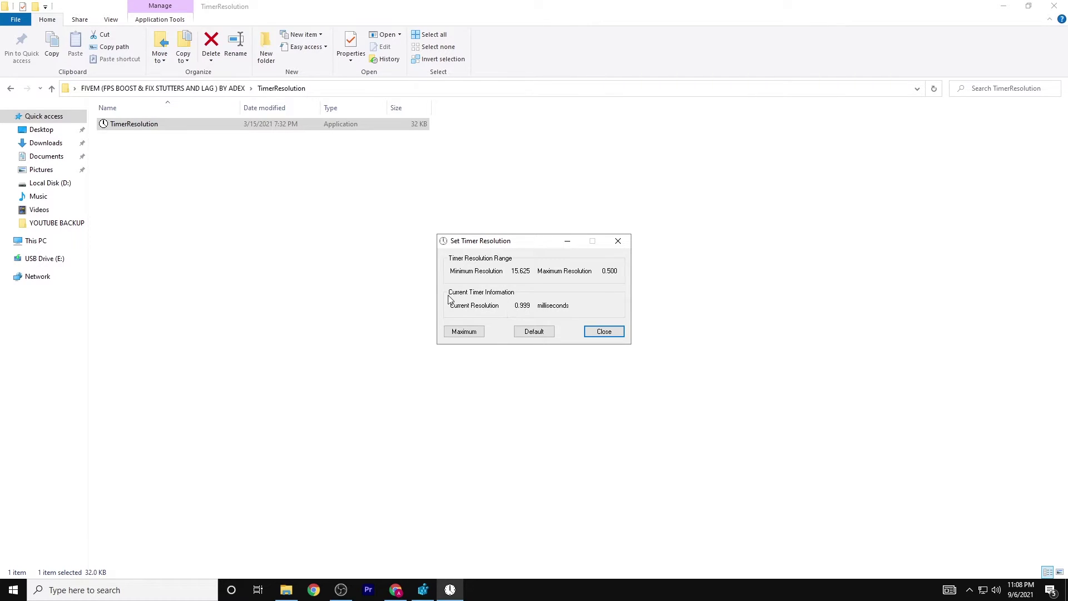
{"action": "left_click", "coordinate": [535, 334]}
{"action": "left_click", "coordinate": [474, 332]}
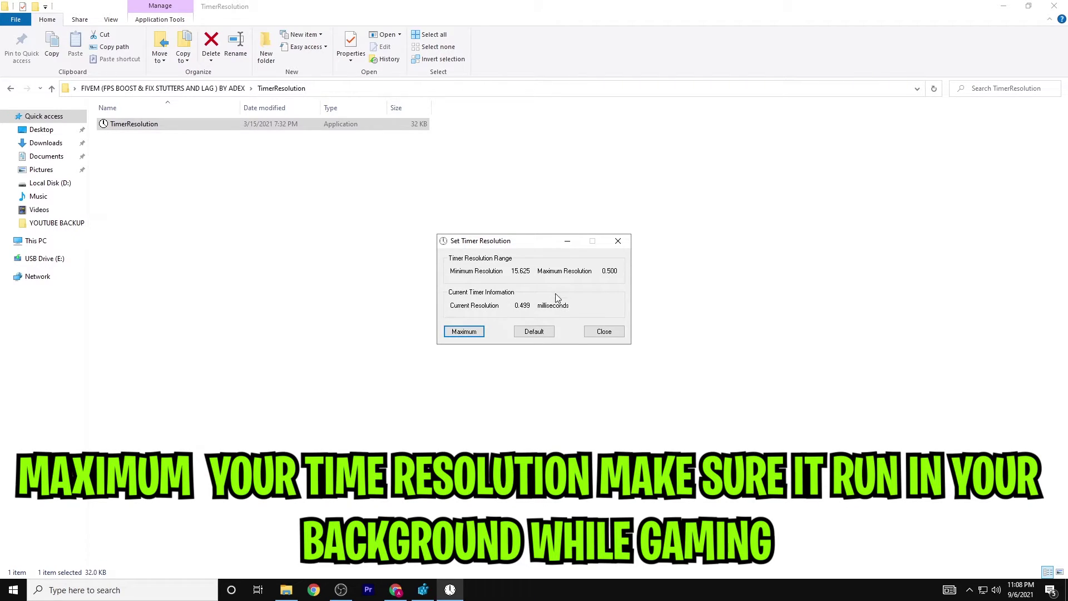
{"action": "left_click", "coordinate": [618, 240]}
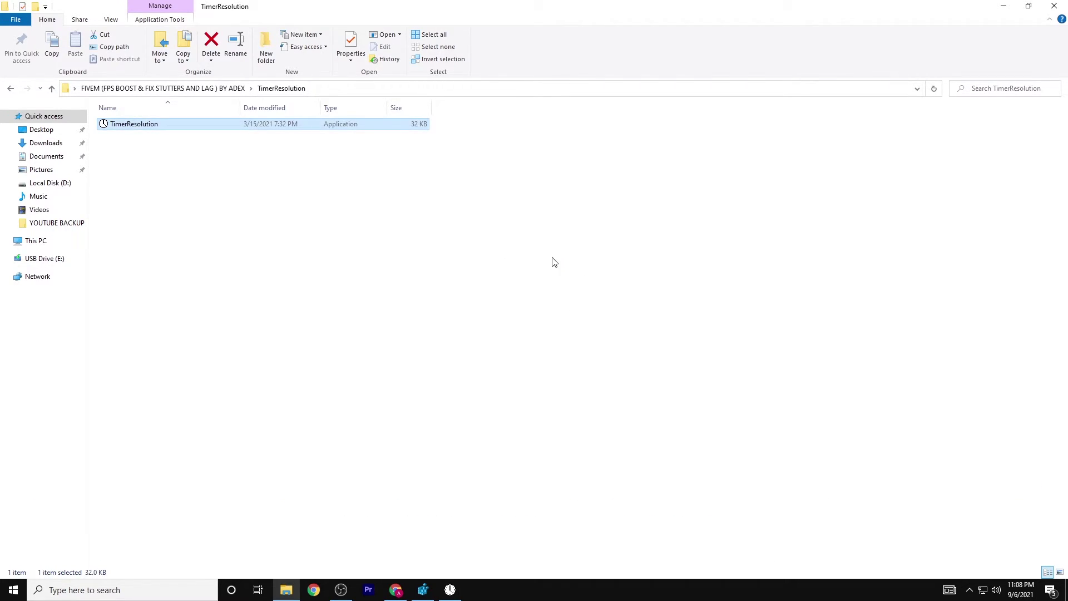
{"action": "left_click", "coordinate": [225, 89]}
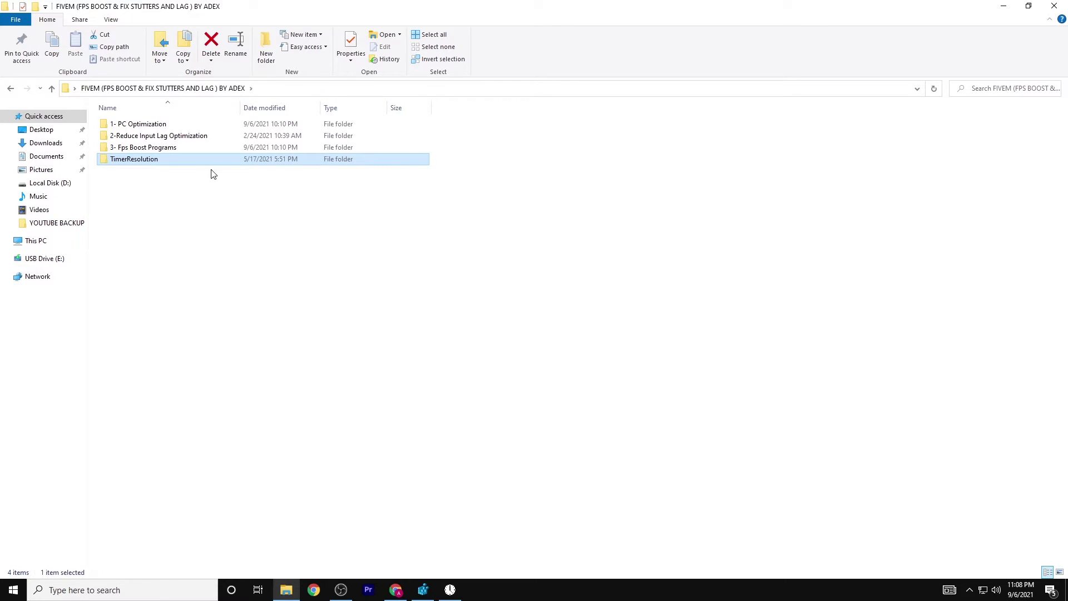
{"action": "left_click_drag", "start_coordinate": [232, 134], "coordinate": [245, 141]}
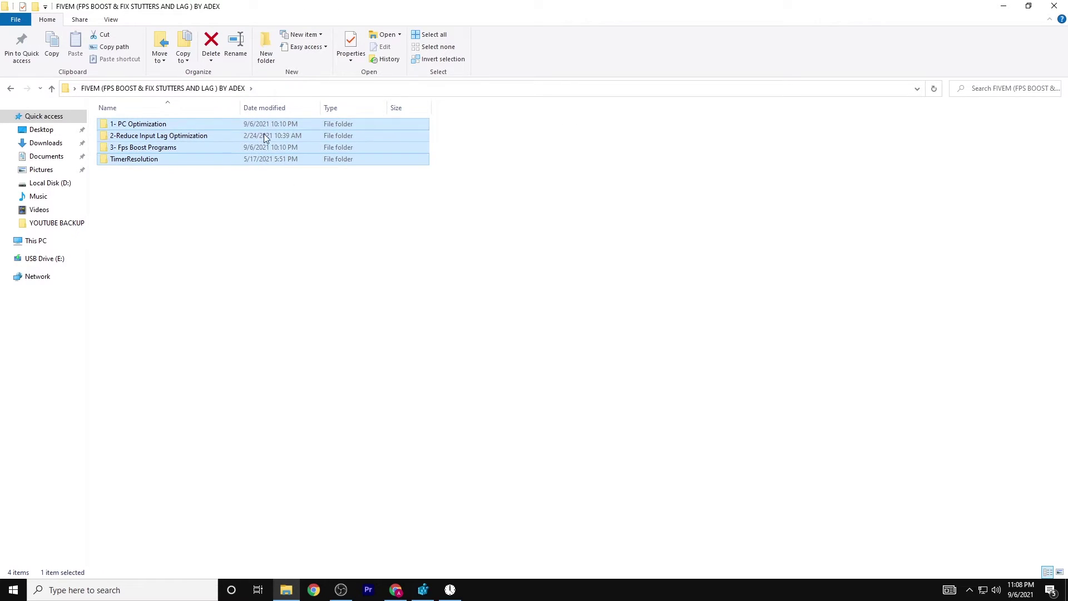
{"action": "left_click", "coordinate": [214, 190]}
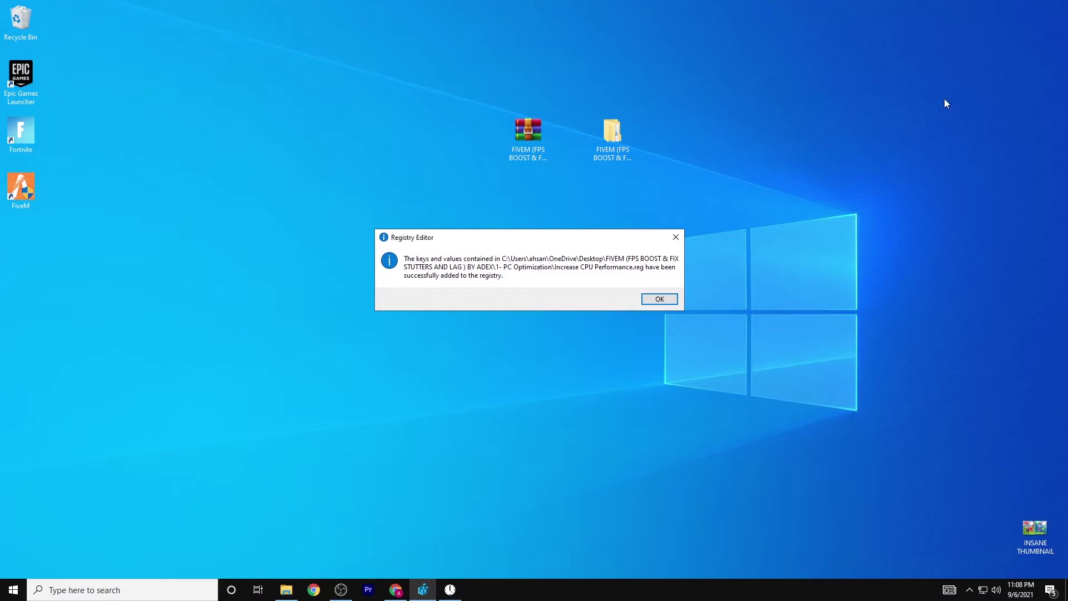
- Dismiss the registry import confirmation, find Edit power plan through Windows search and go up to the Power Options overview
{"action": "left_click", "coordinate": [666, 296]}
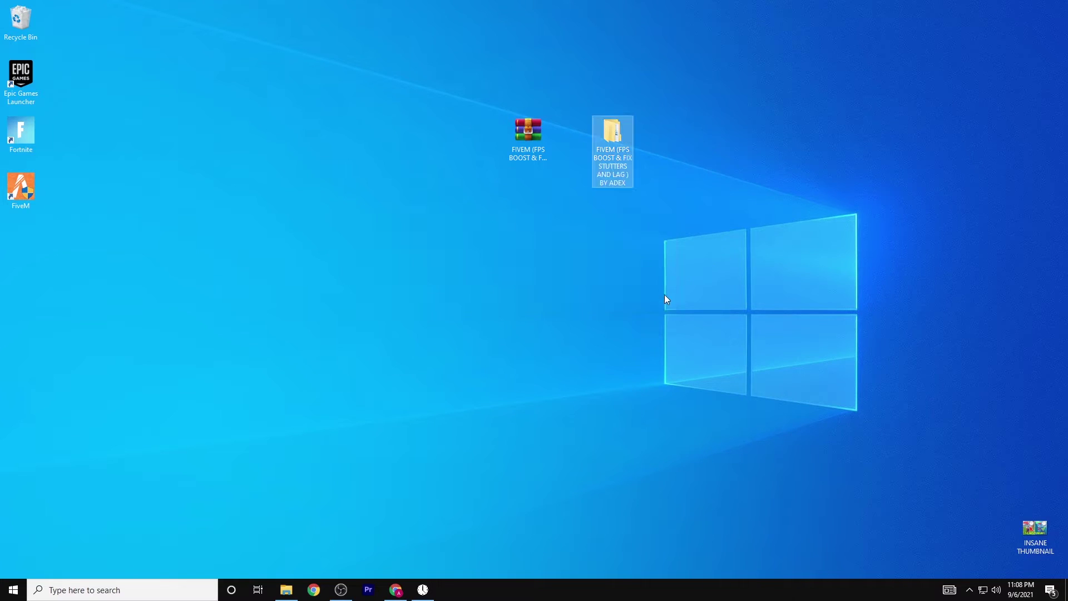
{"action": "left_click", "coordinate": [534, 223]}
{"action": "left_click", "coordinate": [161, 590]}
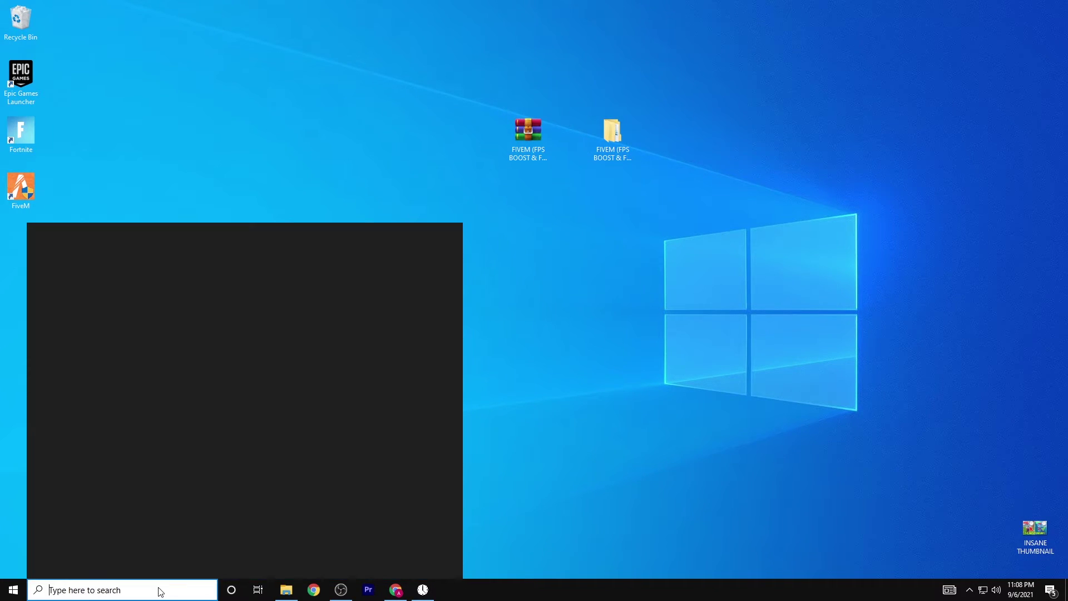
{"action": "type", "text": "p"}
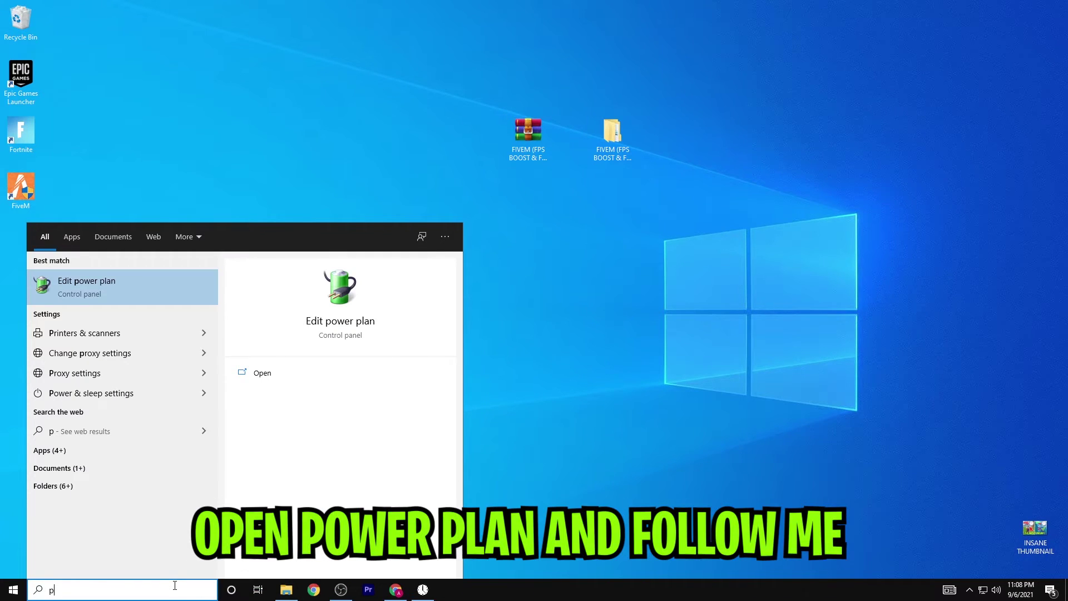
{"action": "left_click", "coordinate": [96, 298]}
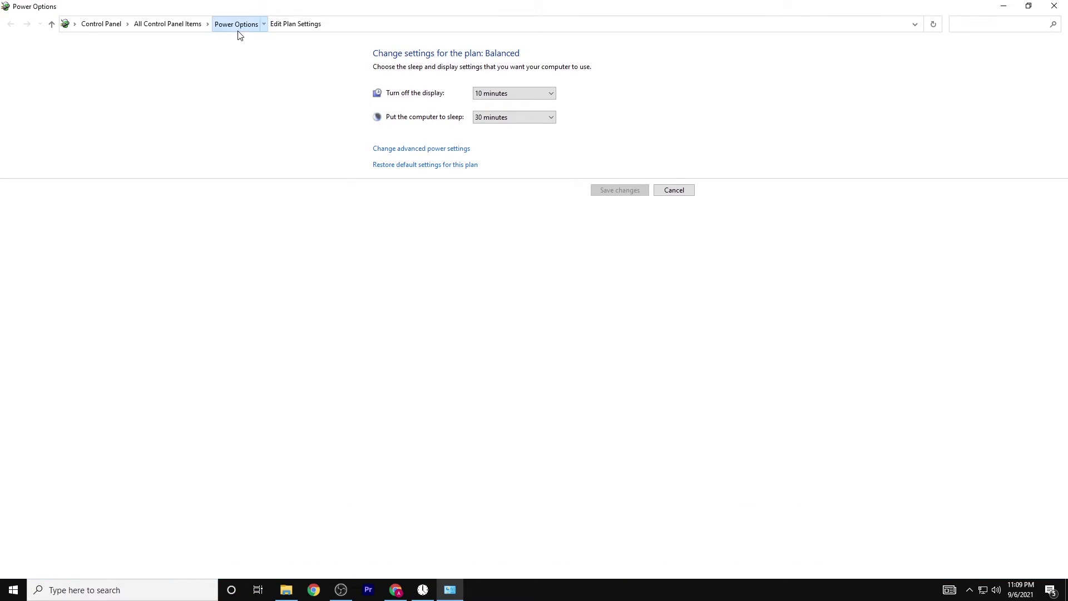
{"action": "left_click", "coordinate": [236, 25]}
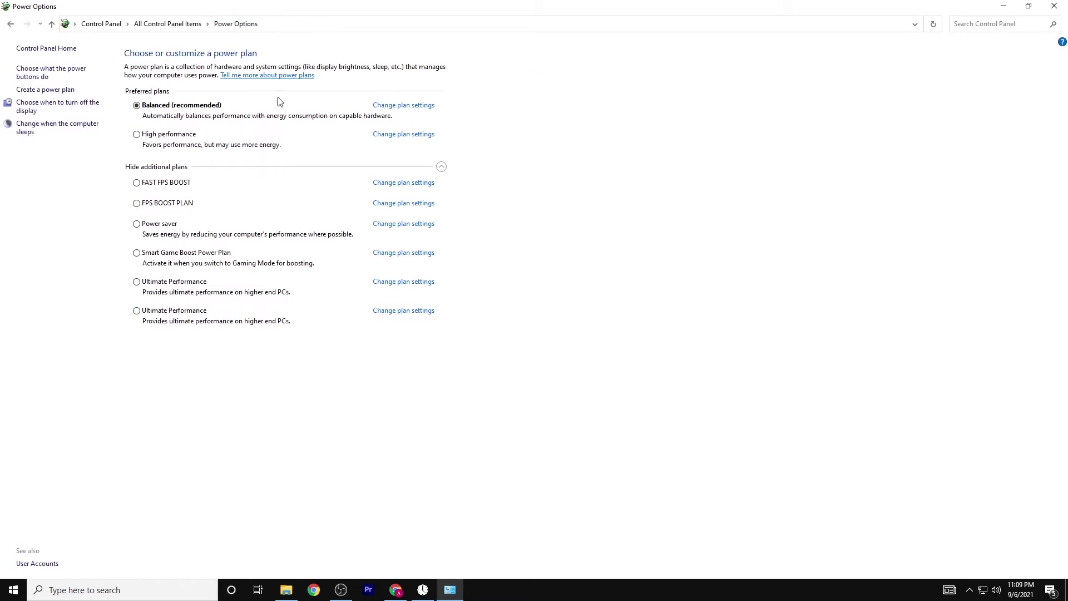
- Create a power plan named "fivem fps boost" based on High performance, keeping the default display and sleep times
{"action": "left_click", "coordinate": [31, 90]}
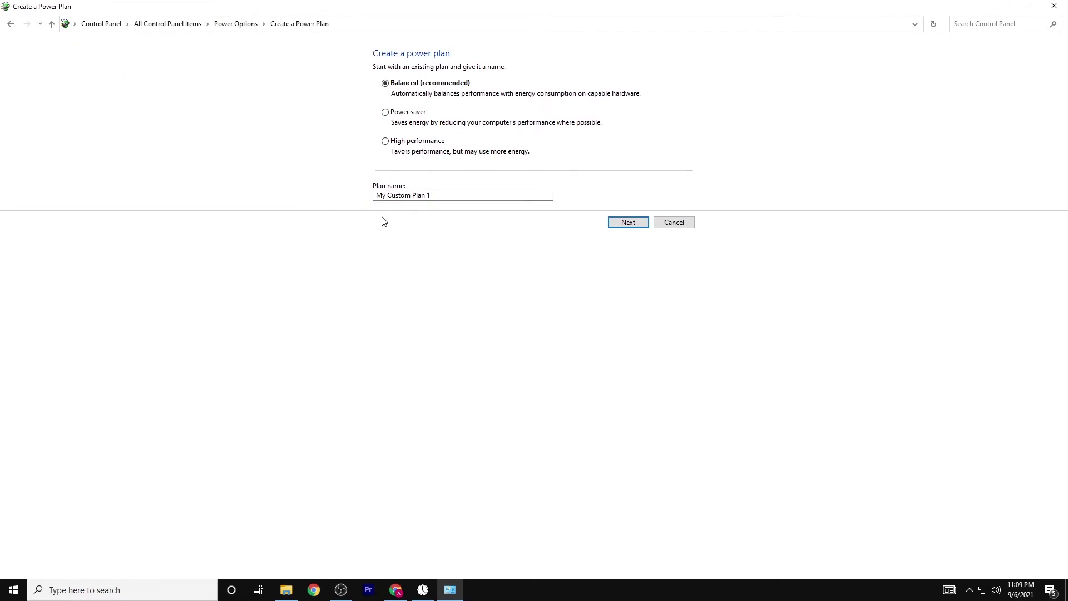
{"action": "left_click_drag", "start_coordinate": [444, 195], "coordinate": [315, 202]}
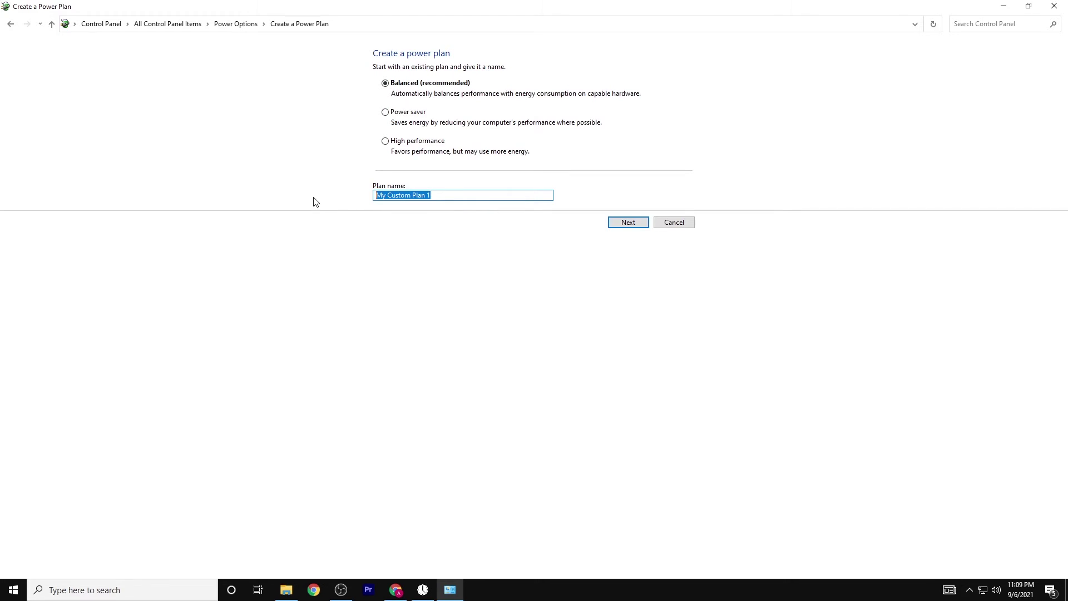
{"action": "type", "text": "fivem fps boost"}
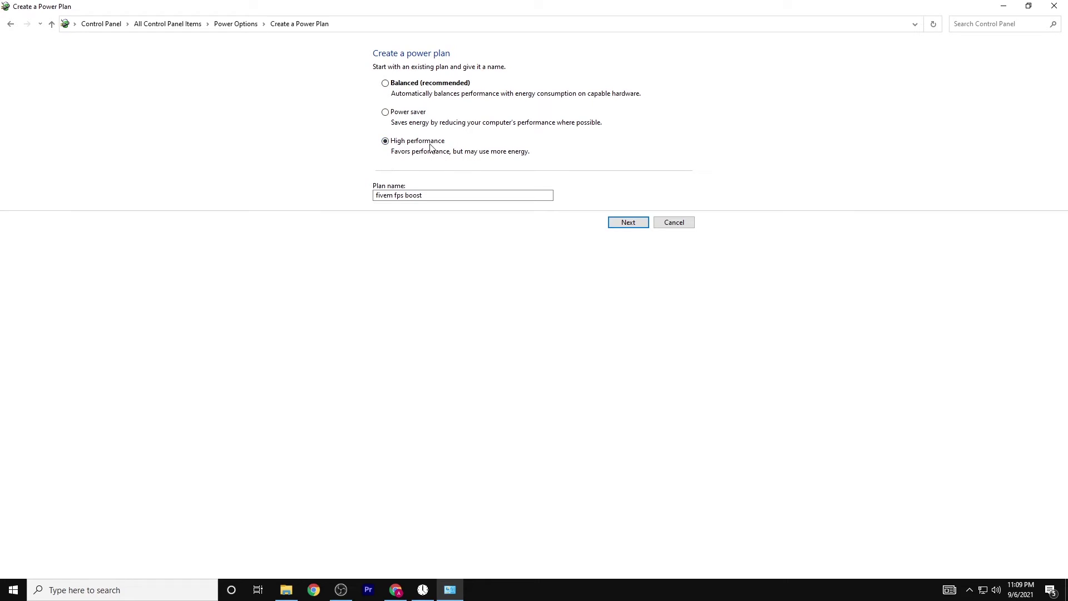
{"action": "left_click", "coordinate": [627, 225]}
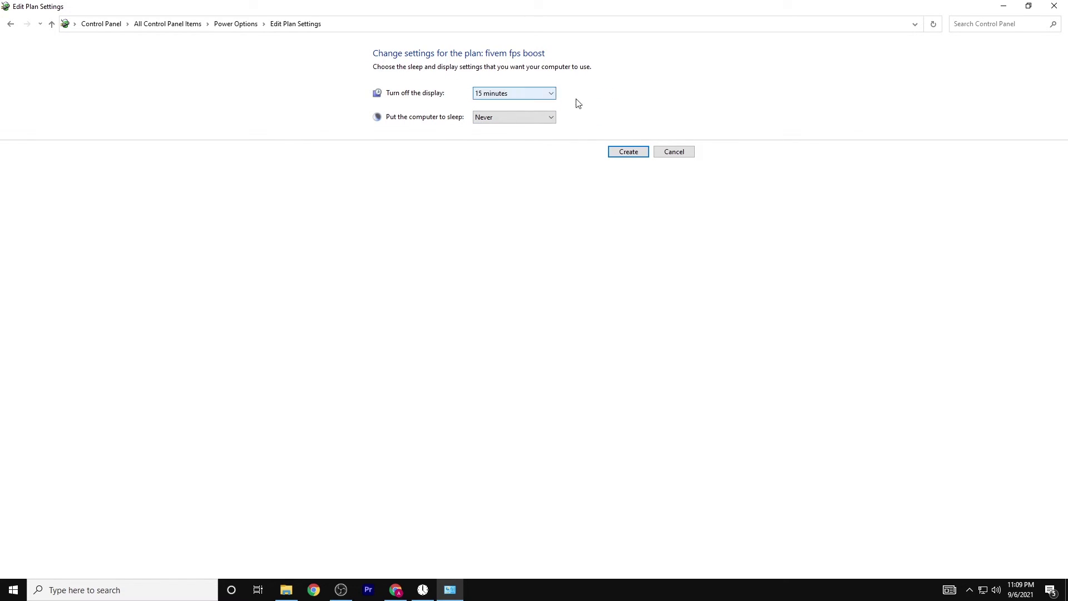
{"action": "left_click", "coordinate": [634, 152]}
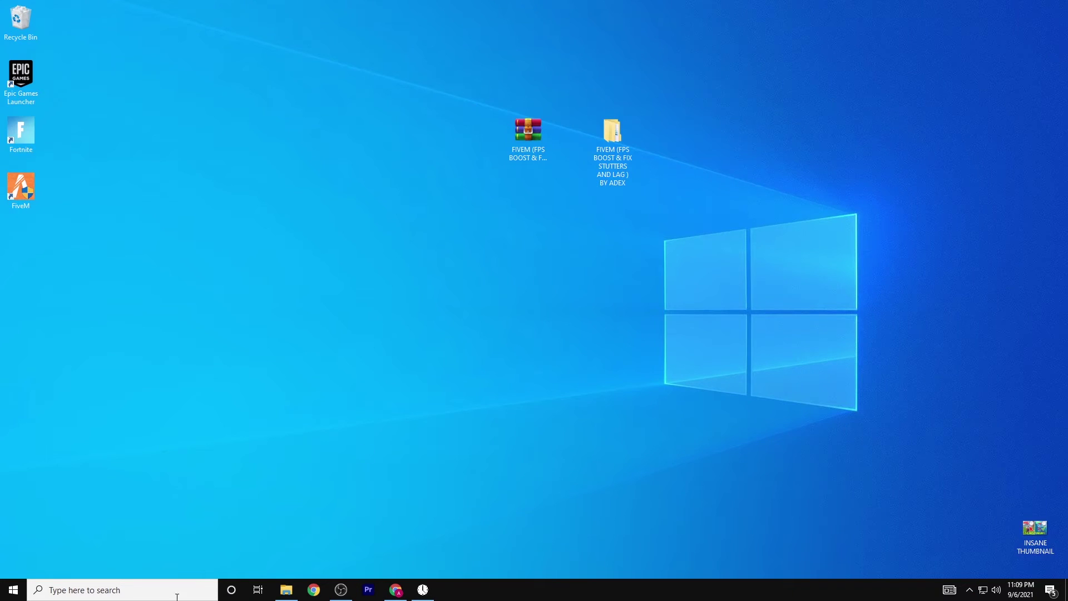
- Reopen the settings of the fivem fps boost power plan through Windows search and show its advanced power settings
{"action": "left_click", "coordinate": [142, 591]}
{"action": "type", "text": "p"}
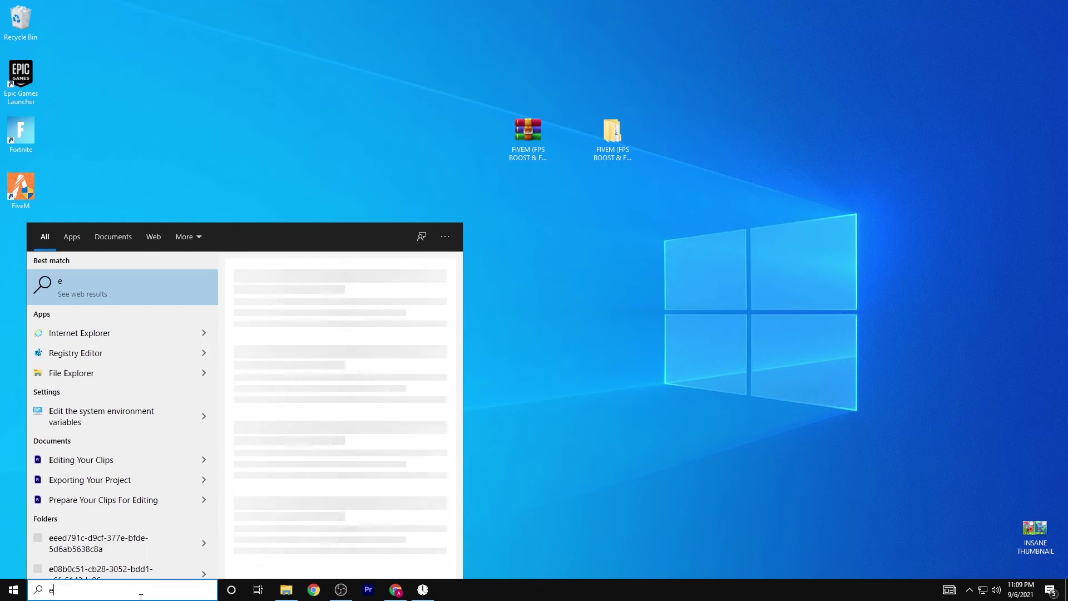
{"action": "key", "text": "Return"}
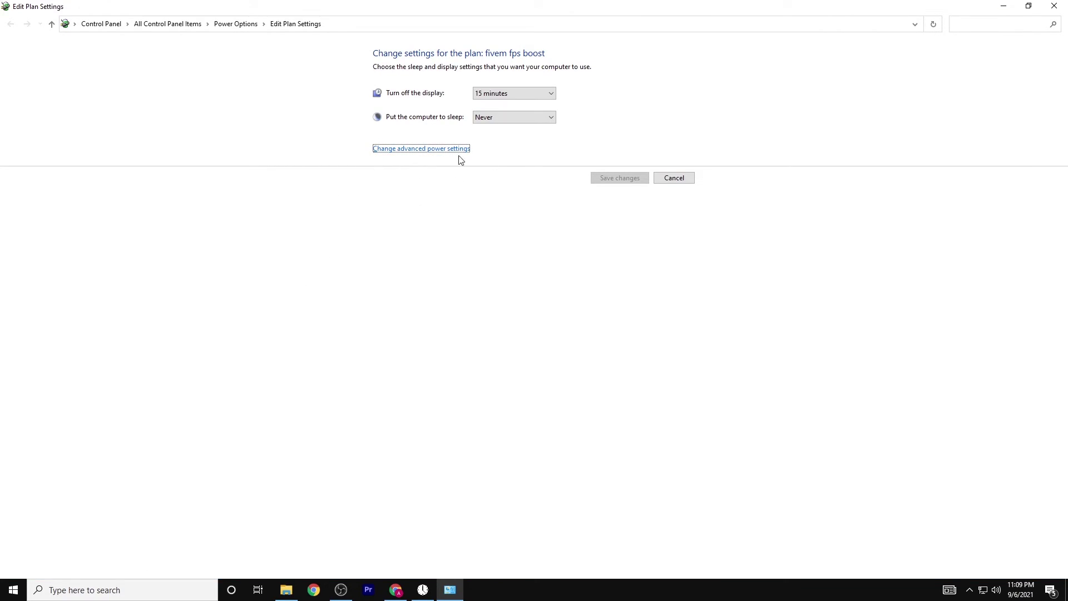
{"action": "left_click", "coordinate": [426, 149]}
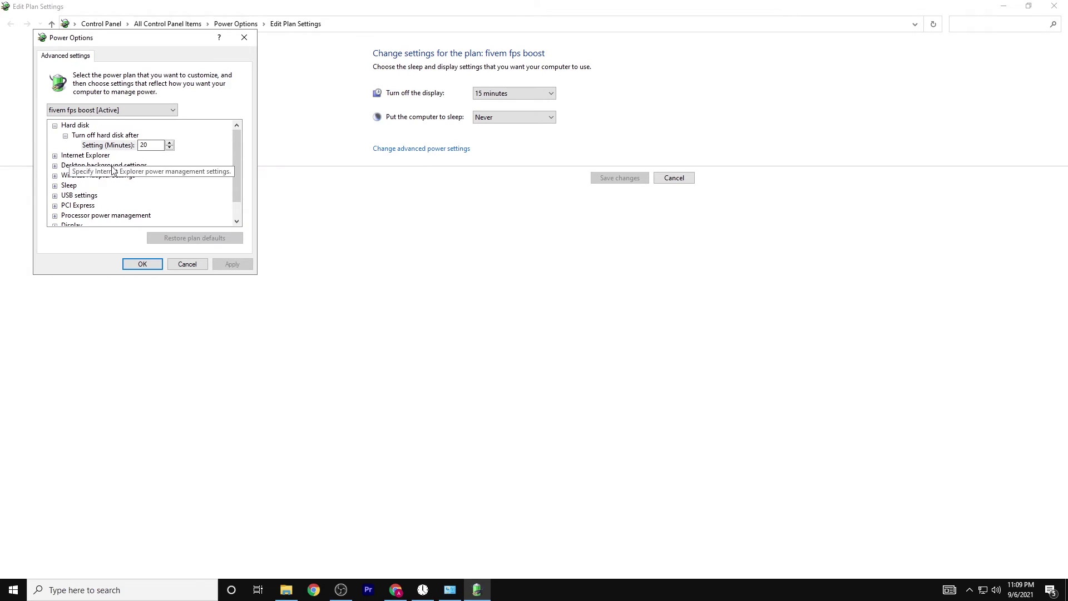
- Set the wireless adapter's Power Saving Mode to Maximum Performance in the plan's advanced settings
{"action": "left_click", "coordinate": [55, 176]}
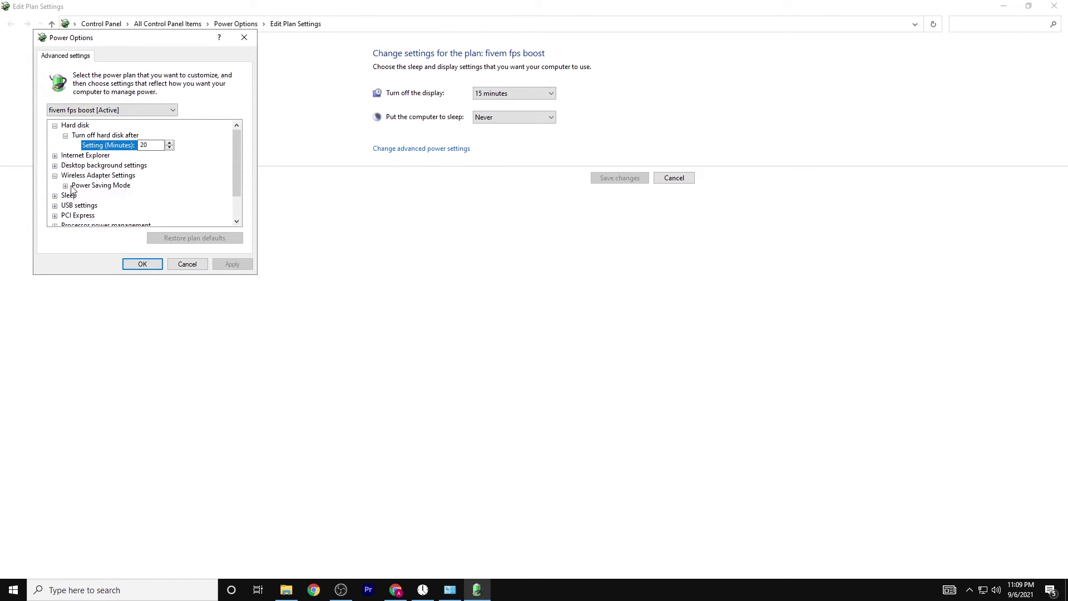
{"action": "left_click", "coordinate": [65, 186]}
{"action": "left_click", "coordinate": [147, 196]}
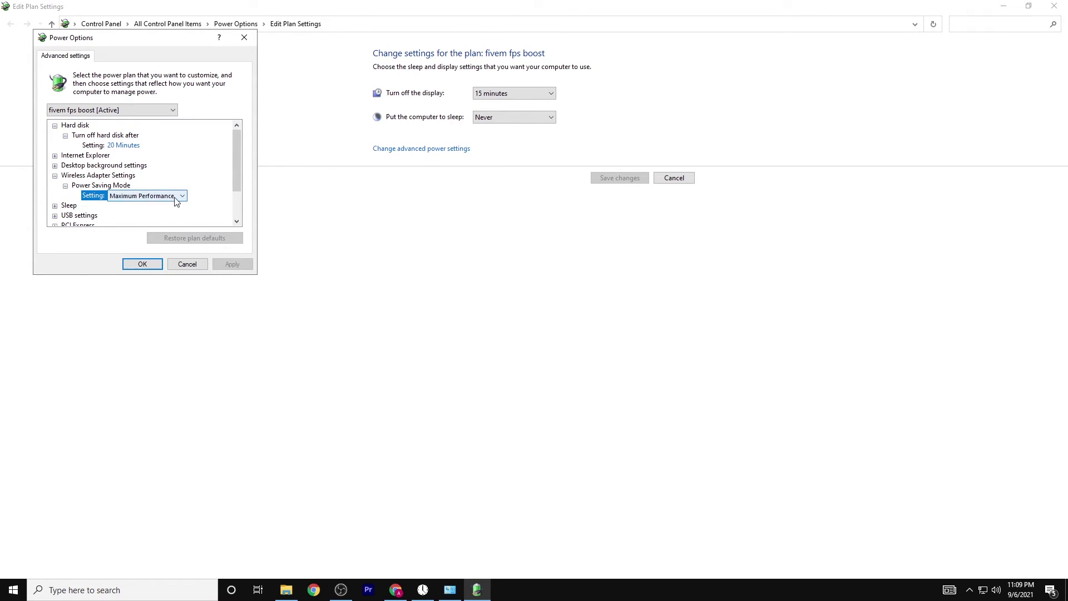
{"action": "left_click", "coordinate": [148, 195]}
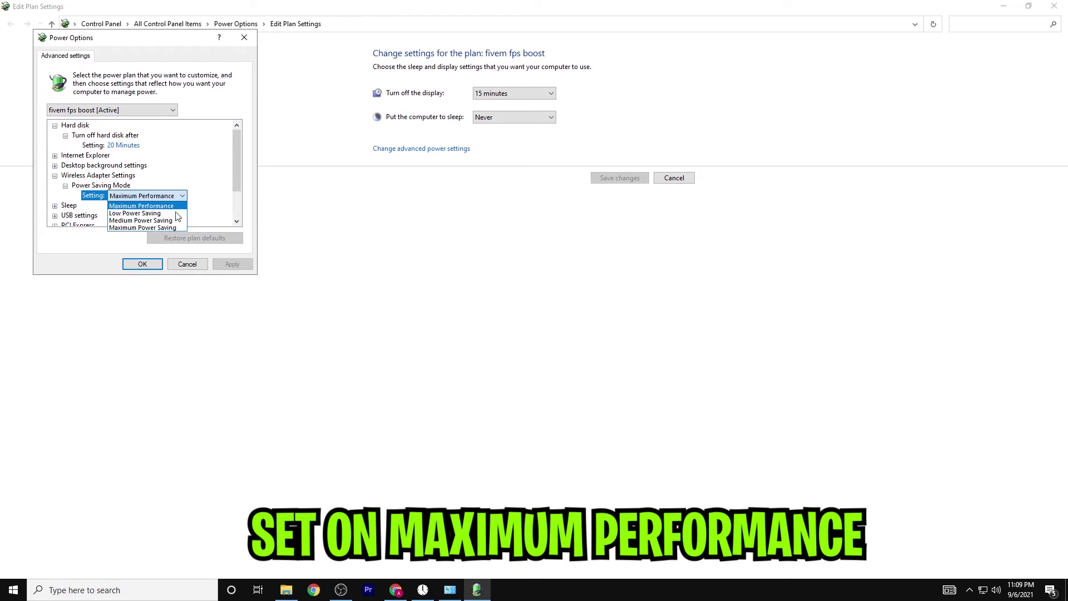
{"action": "left_click", "coordinate": [141, 221]}
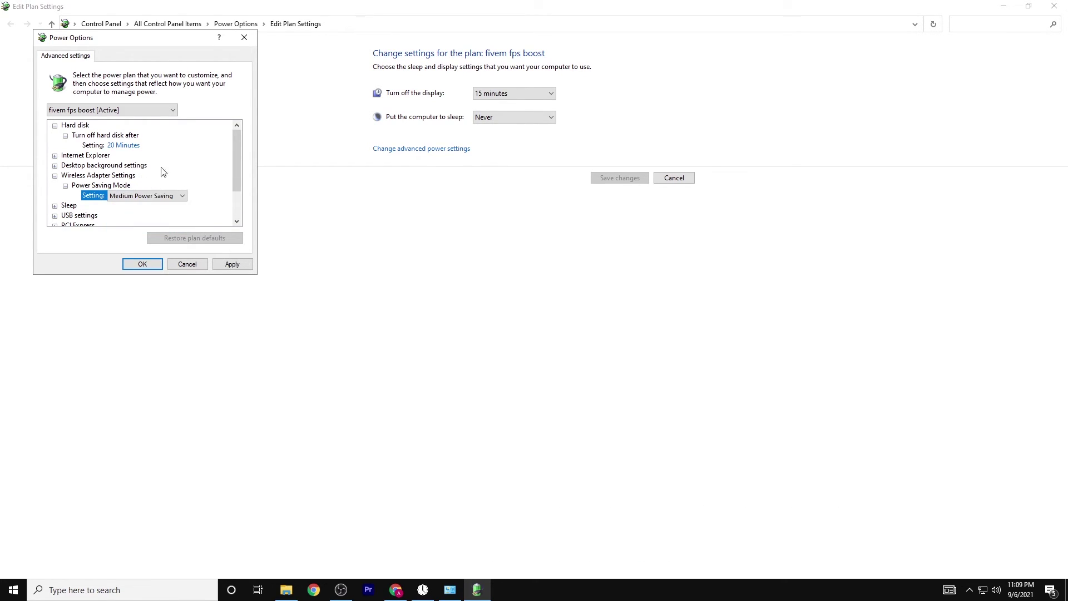
{"action": "left_click", "coordinate": [162, 196]}
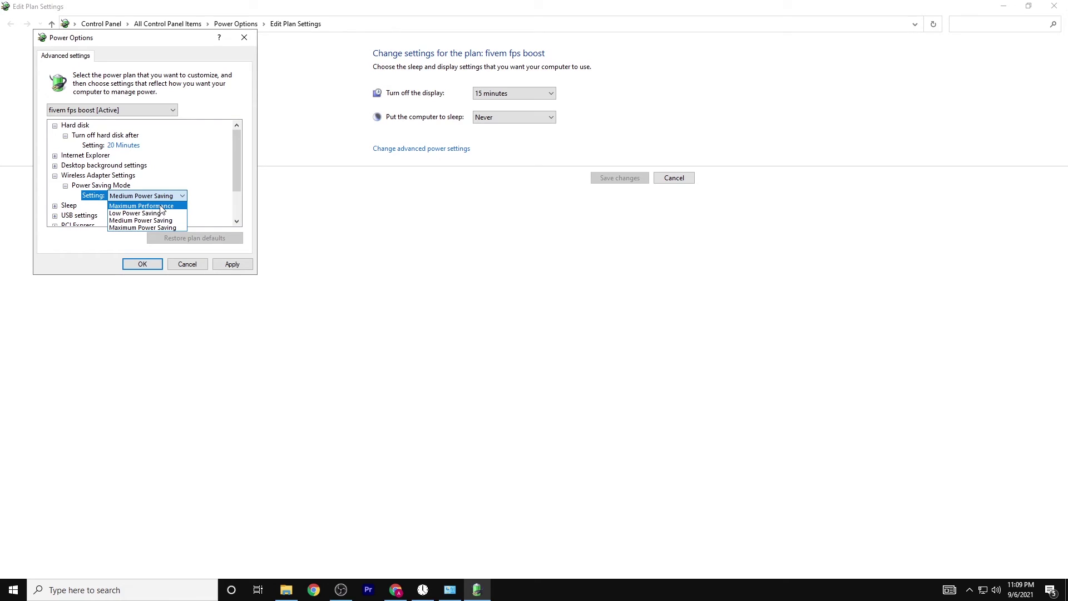
{"action": "left_click", "coordinate": [161, 206]}
{"action": "scroll", "coordinate": [225, 161], "scroll_direction": "down", "scroll_amount": 4}
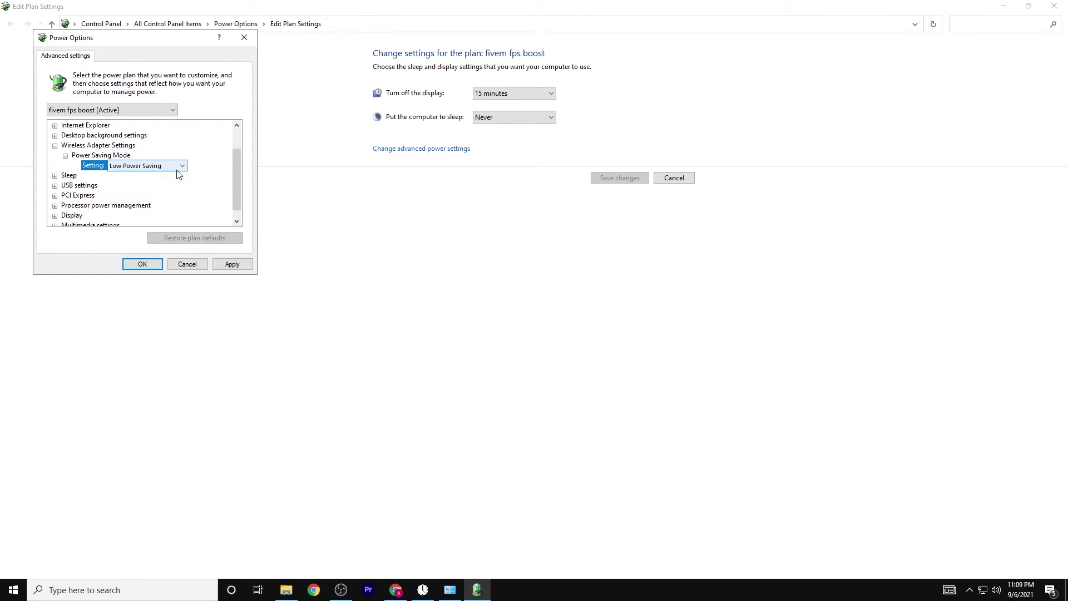
{"action": "left_click", "coordinate": [174, 155]}
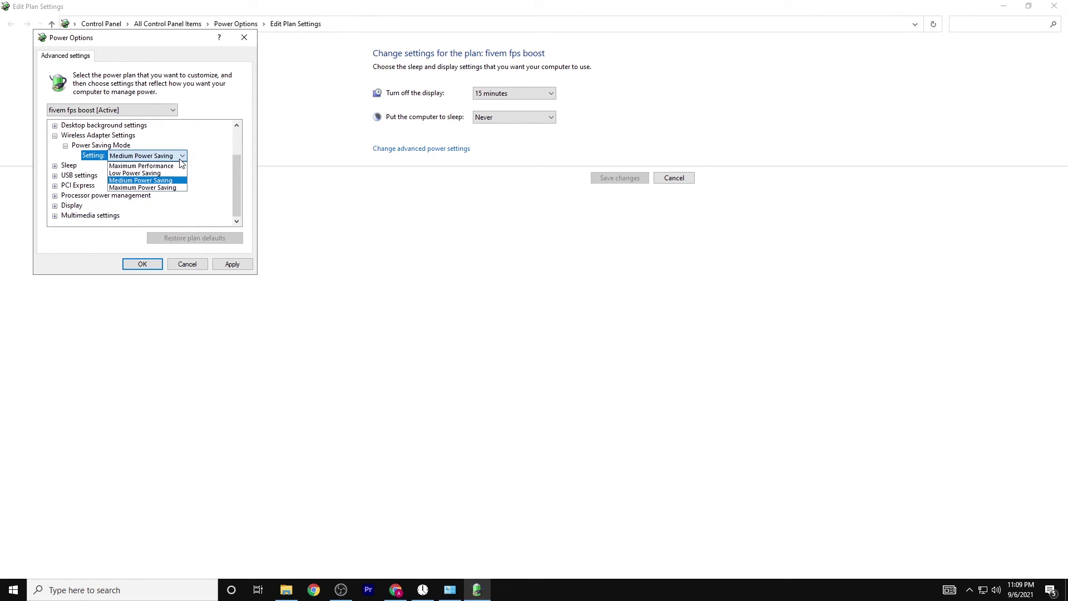
{"action": "left_click", "coordinate": [139, 163]}
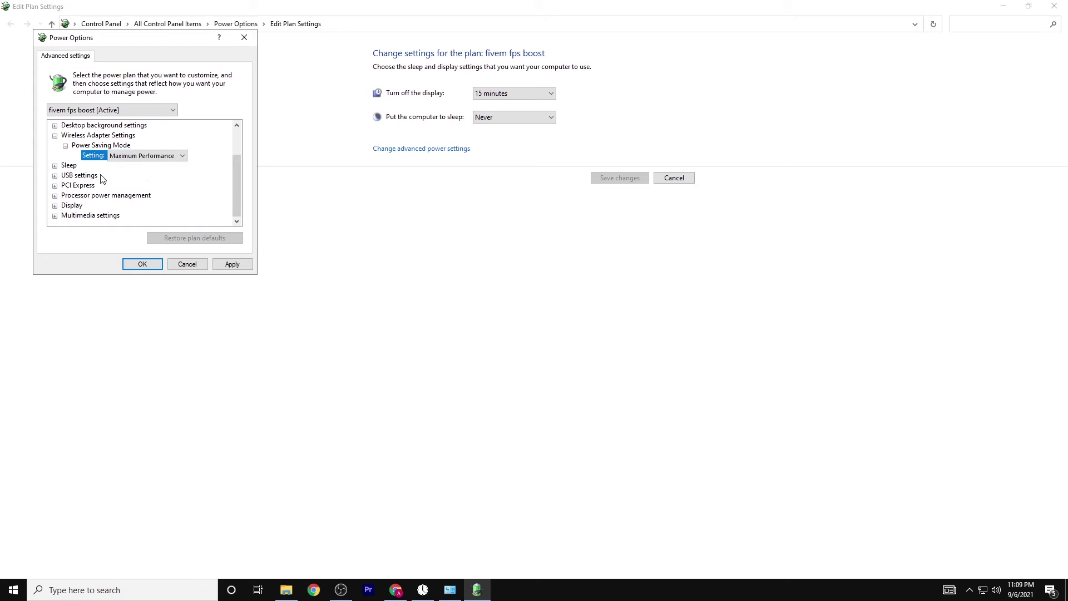
- Examine the USB settings and the processor power management values, including minimum and maximum processor state, core parking and cooling policy
{"action": "left_click", "coordinate": [55, 175]}
{"action": "scroll", "coordinate": [71, 192], "scroll_direction": "down", "scroll_amount": 1}
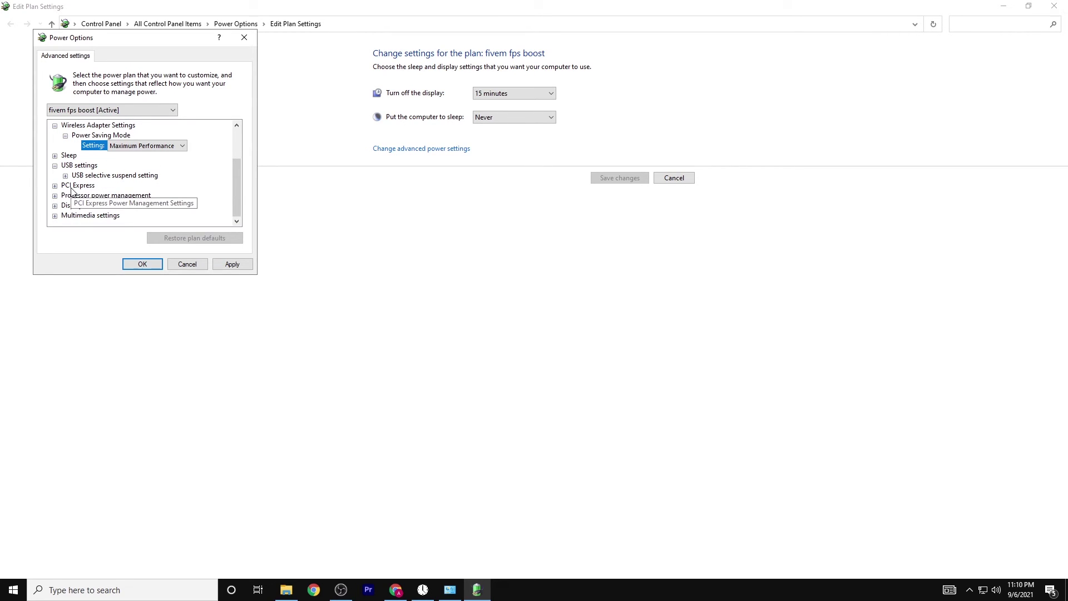
{"action": "left_click", "coordinate": [55, 196]}
{"action": "left_click", "coordinate": [65, 176]}
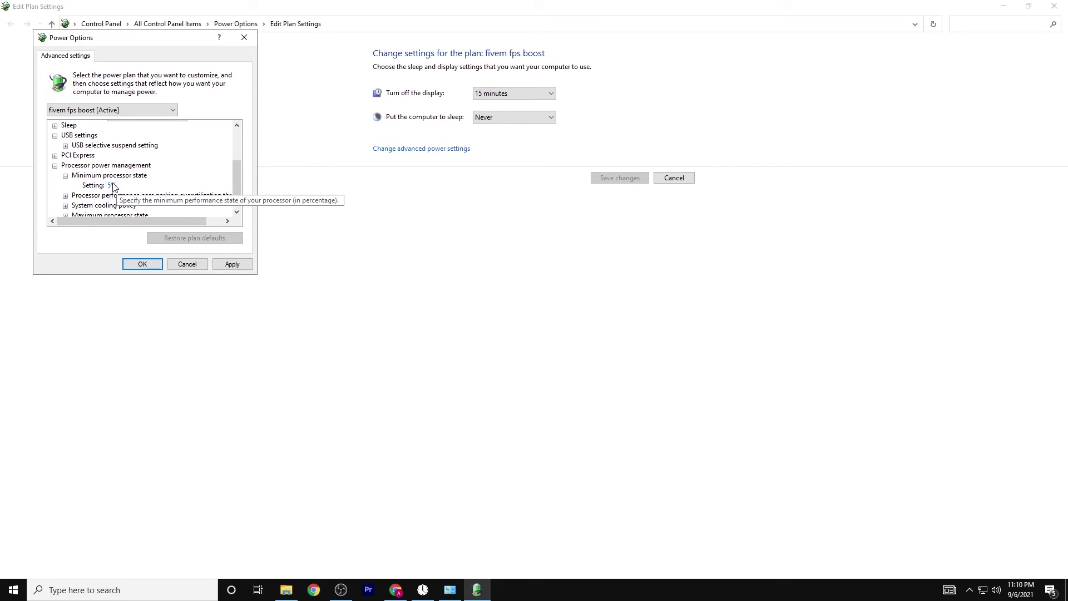
{"action": "left_click", "coordinate": [65, 195]}
{"action": "scroll", "coordinate": [163, 204], "scroll_direction": "down", "scroll_amount": 2}
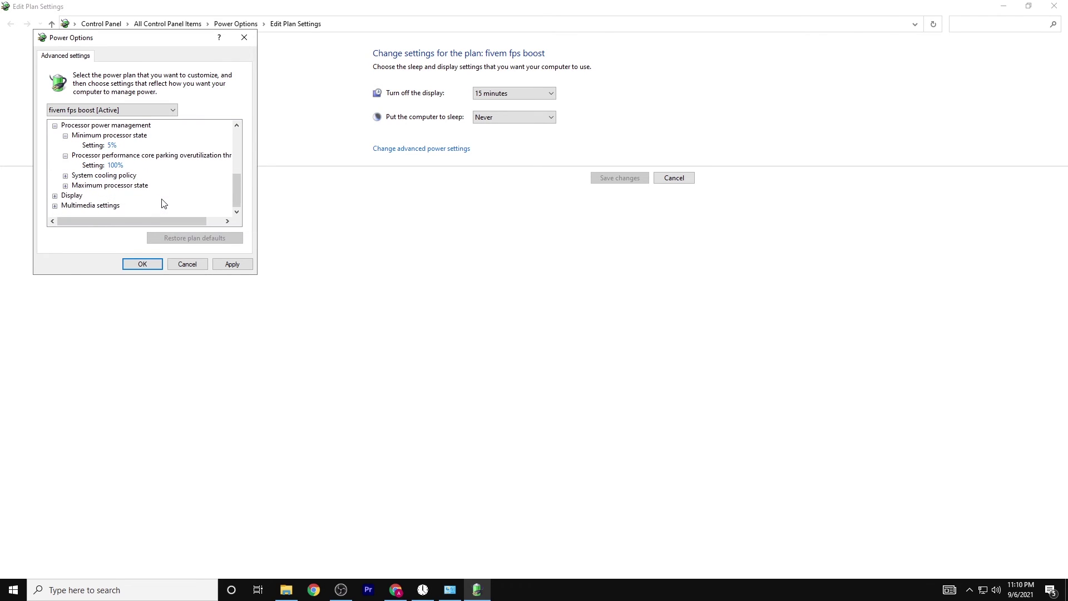
{"action": "left_click", "coordinate": [65, 176]}
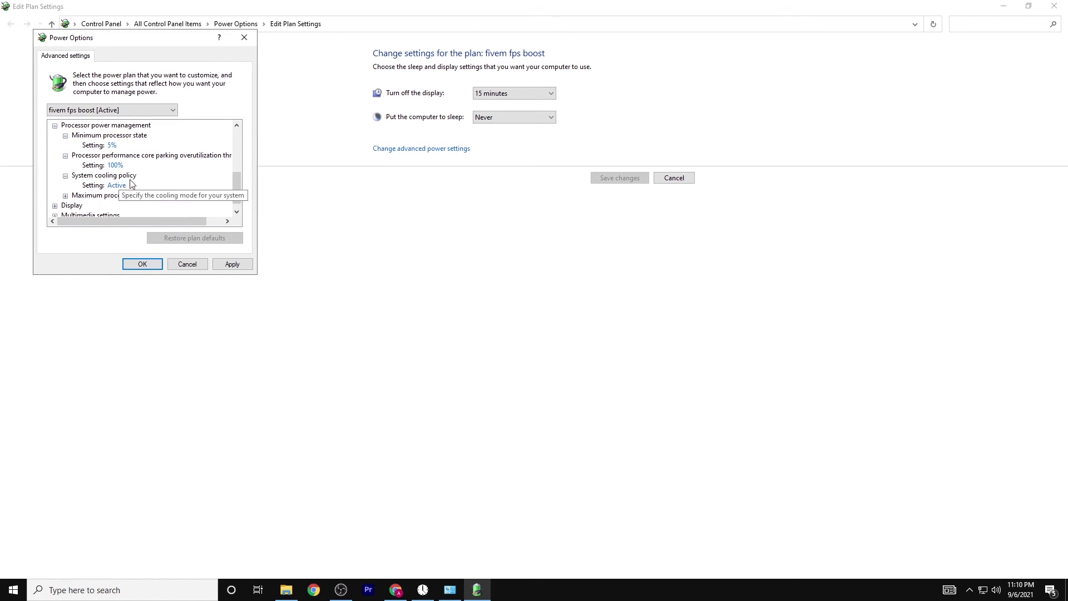
{"action": "left_click", "coordinate": [66, 195]}
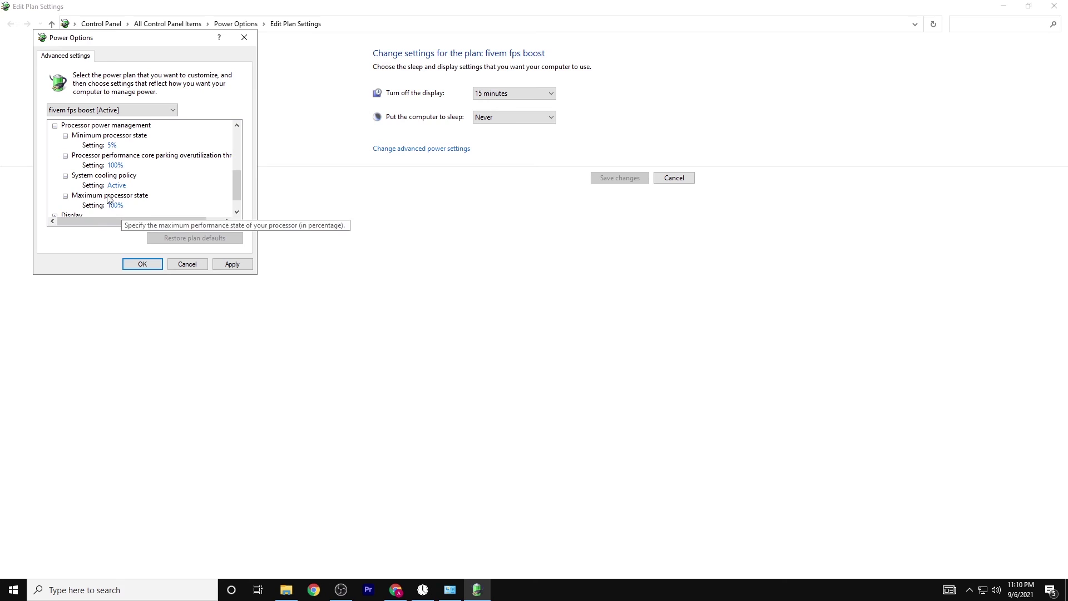
{"action": "scroll", "coordinate": [108, 201], "scroll_direction": "down", "scroll_amount": 1}
- Apply the advanced power settings and close the power plan window
{"action": "left_click", "coordinate": [218, 265]}
{"action": "left_click", "coordinate": [141, 264]}
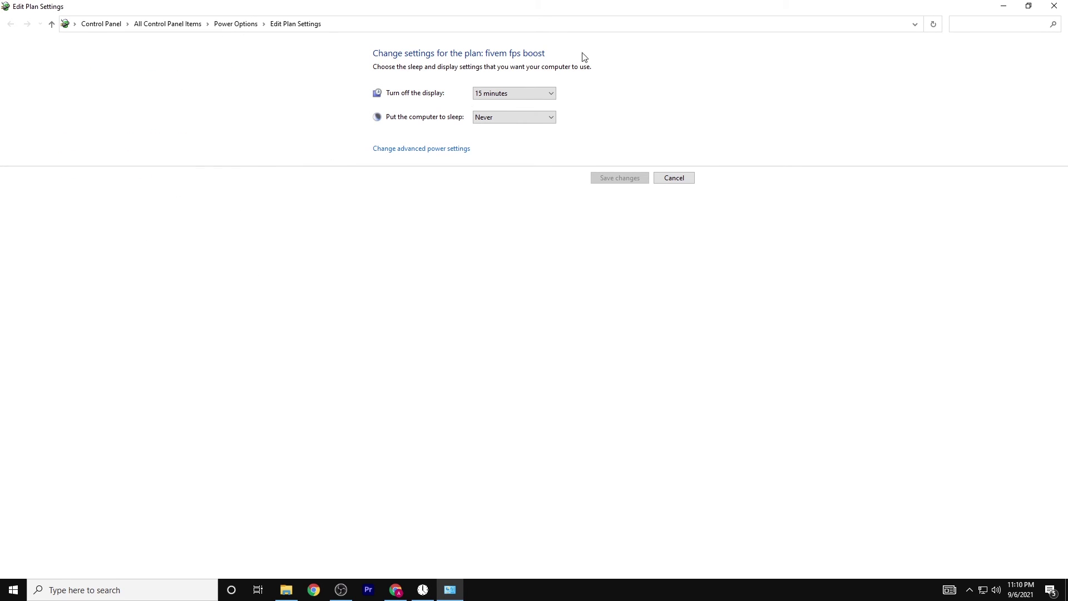
{"action": "left_click", "coordinate": [1054, 5]}
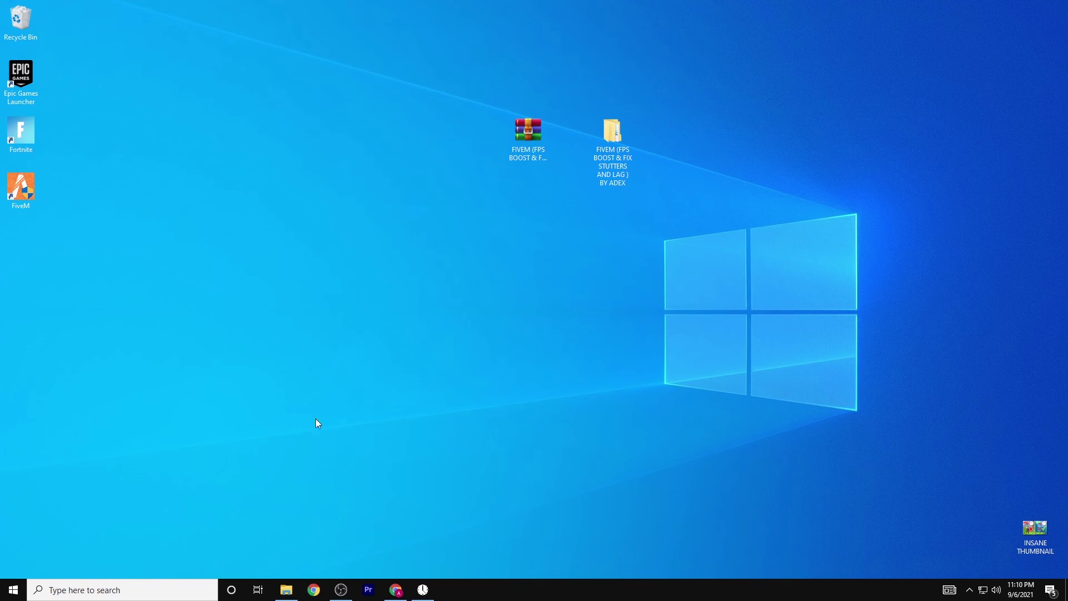
- Open System Configuration through Windows search and set the number of processors to 4 in the advanced boot options
{"action": "left_click", "coordinate": [100, 591]}
{"action": "type", "text": "sys"}
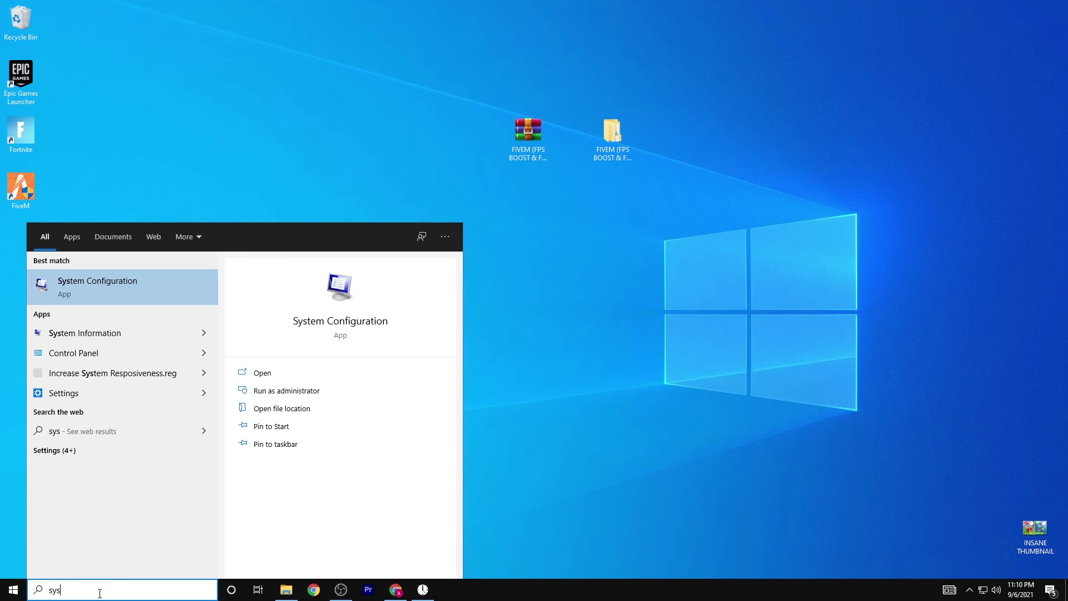
{"action": "key", "text": "Return"}
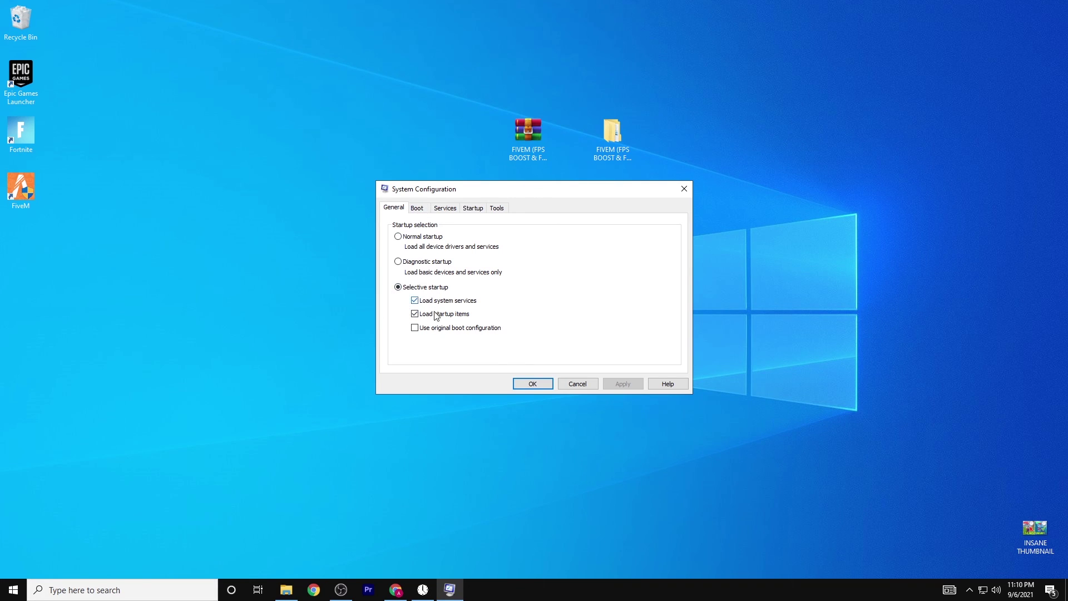
{"action": "left_click", "coordinate": [418, 209]}
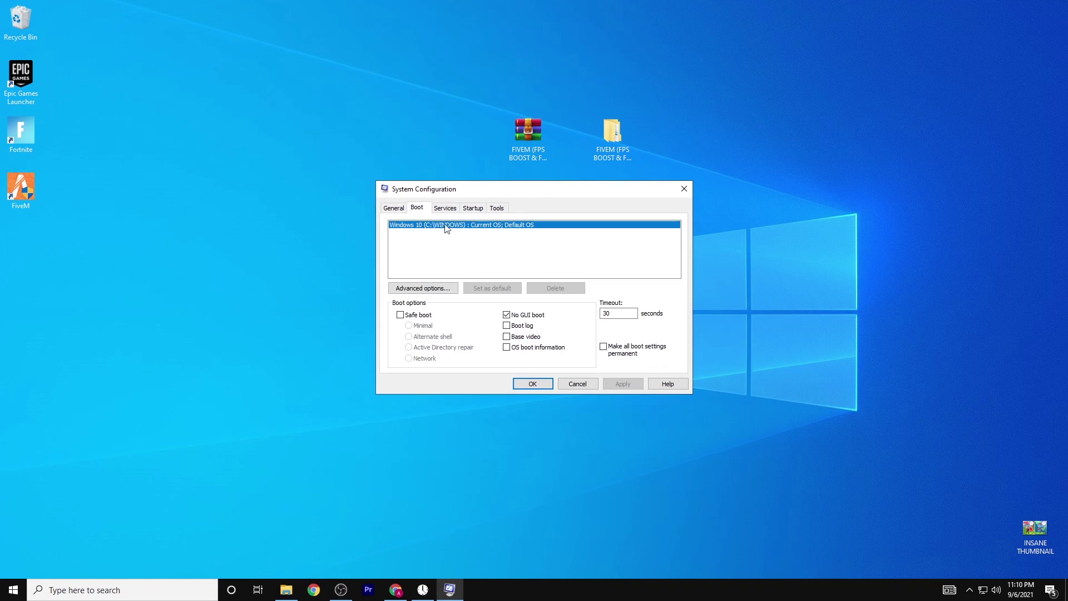
{"action": "left_click", "coordinate": [424, 289]}
{"action": "left_click", "coordinate": [473, 222]}
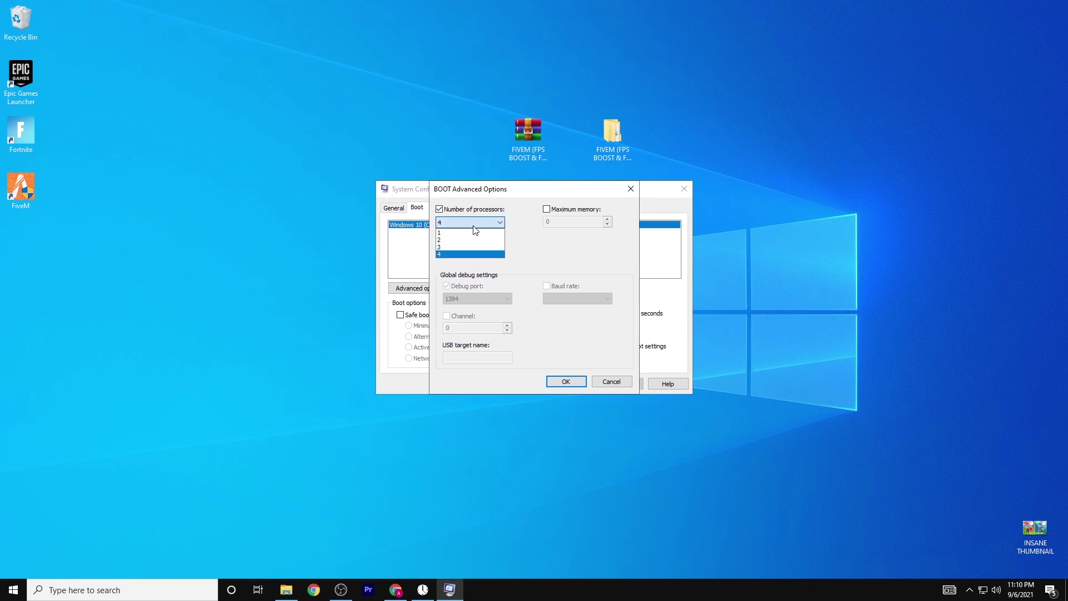
{"action": "left_click", "coordinate": [444, 254]}
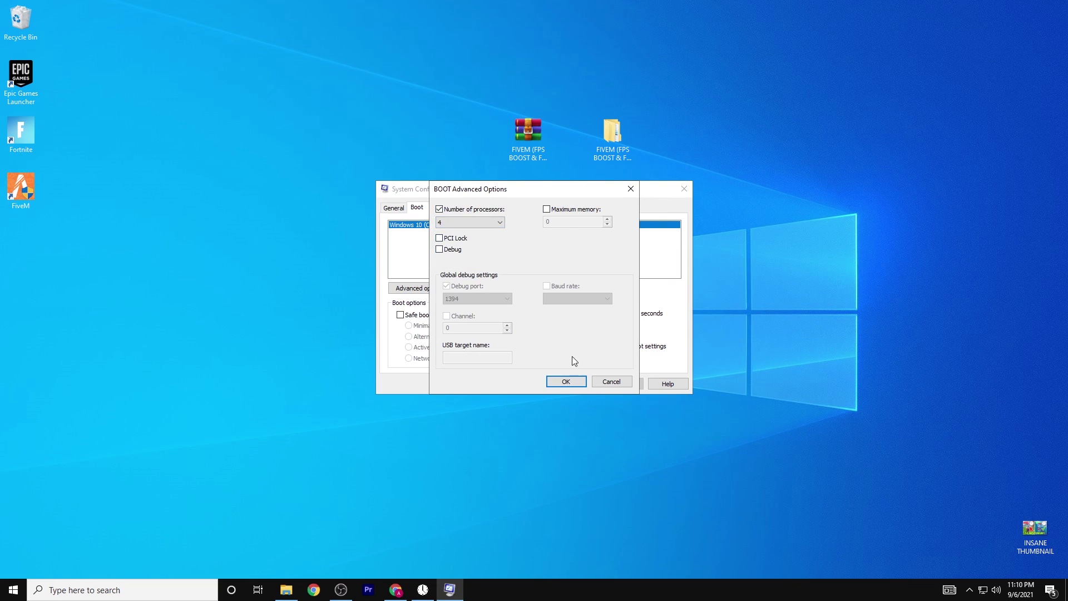
{"action": "left_click", "coordinate": [563, 385]}
- Confirm the System Configuration boot changes and exit without restarting
{"action": "left_click", "coordinate": [616, 387]}
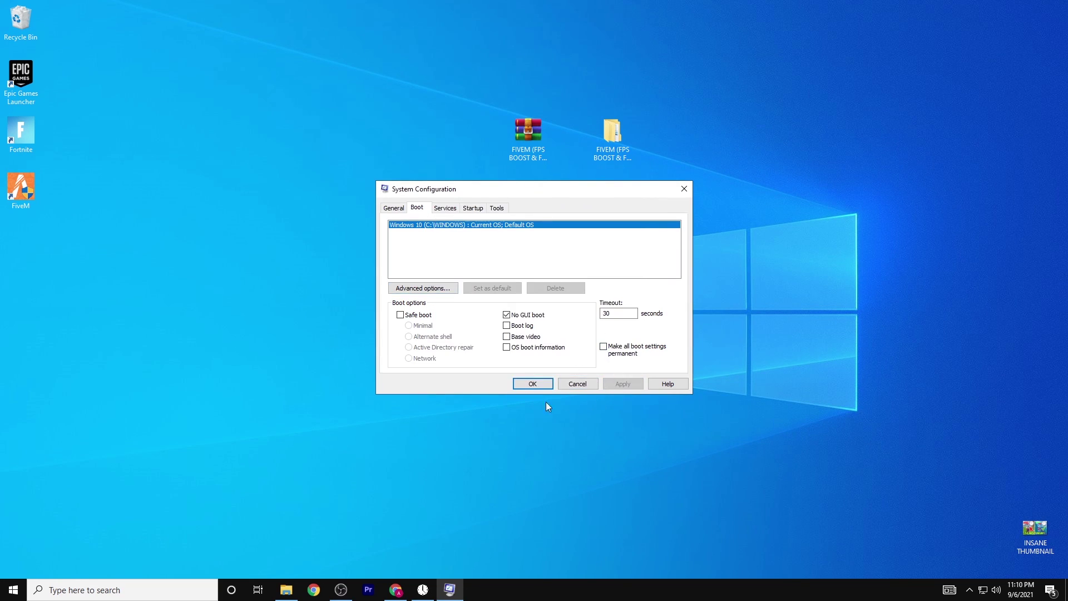
{"action": "left_click", "coordinate": [533, 384]}
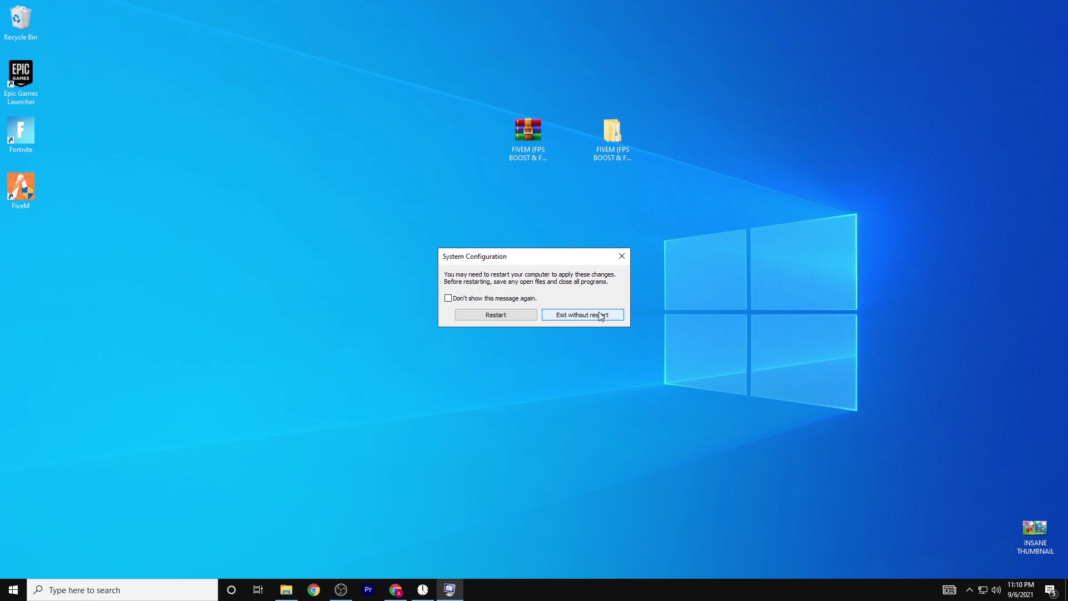
{"action": "key", "text": "Return"}
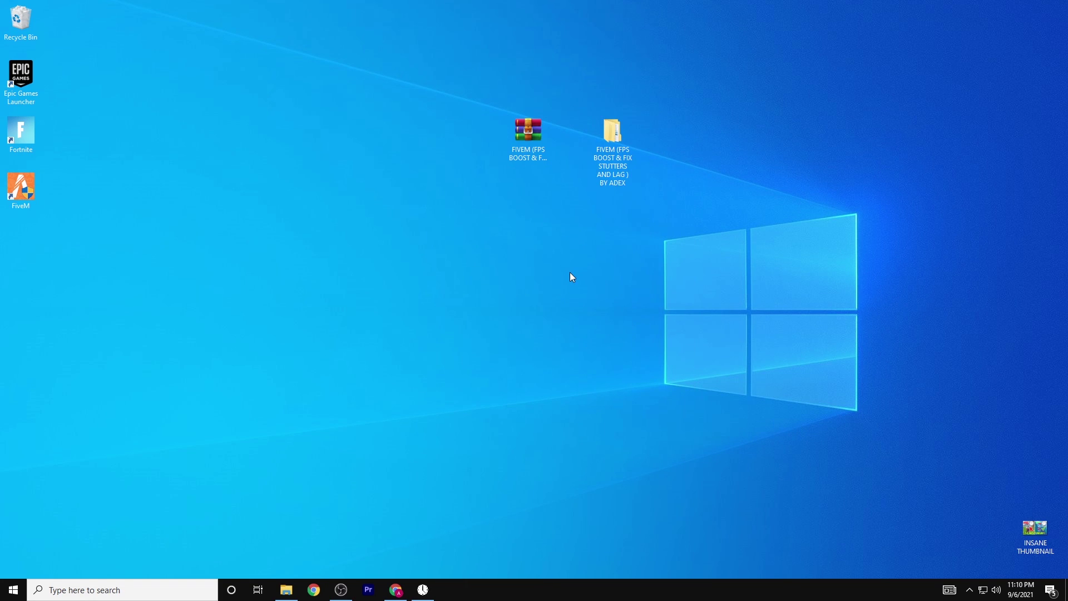